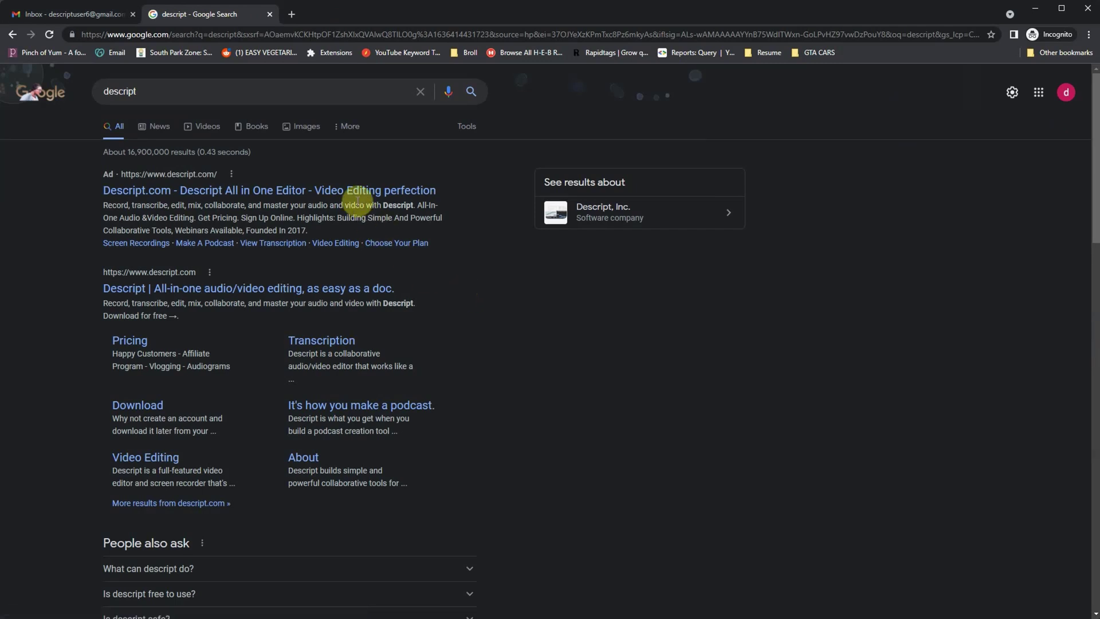
Open Descript from the ad result and sign up free with a Google account, starting the Windows installer download
click(356, 193)
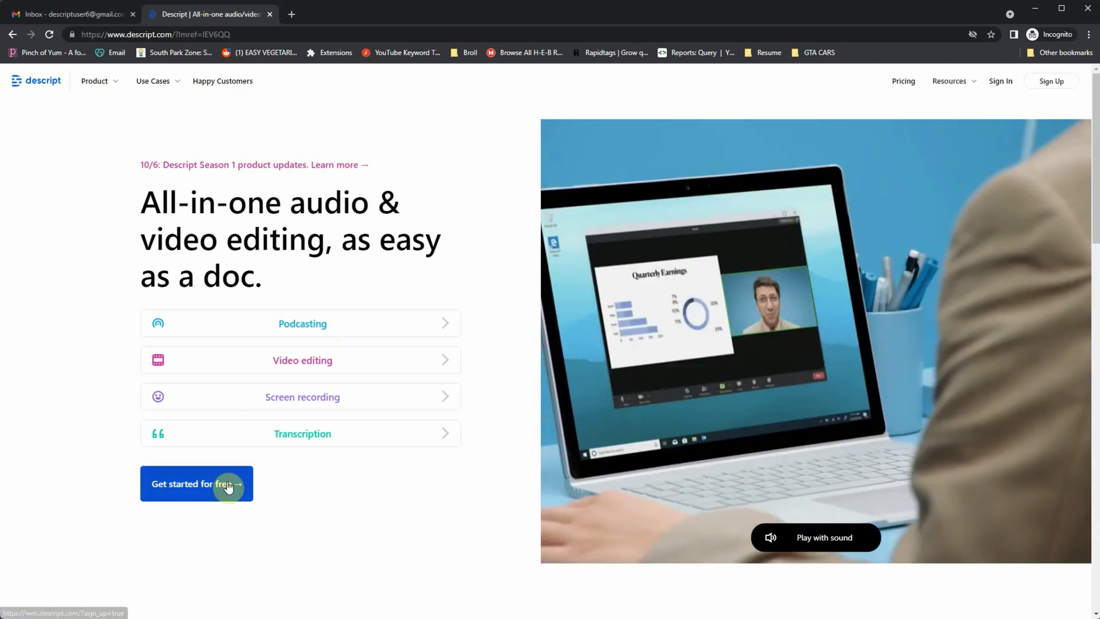
click(228, 486)
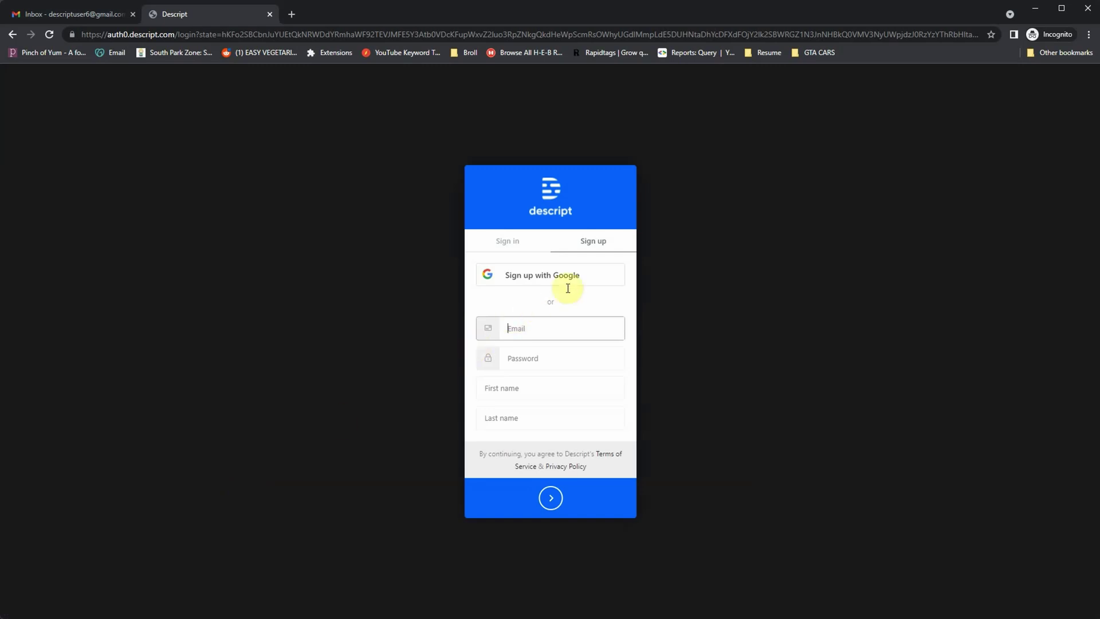
click(584, 283)
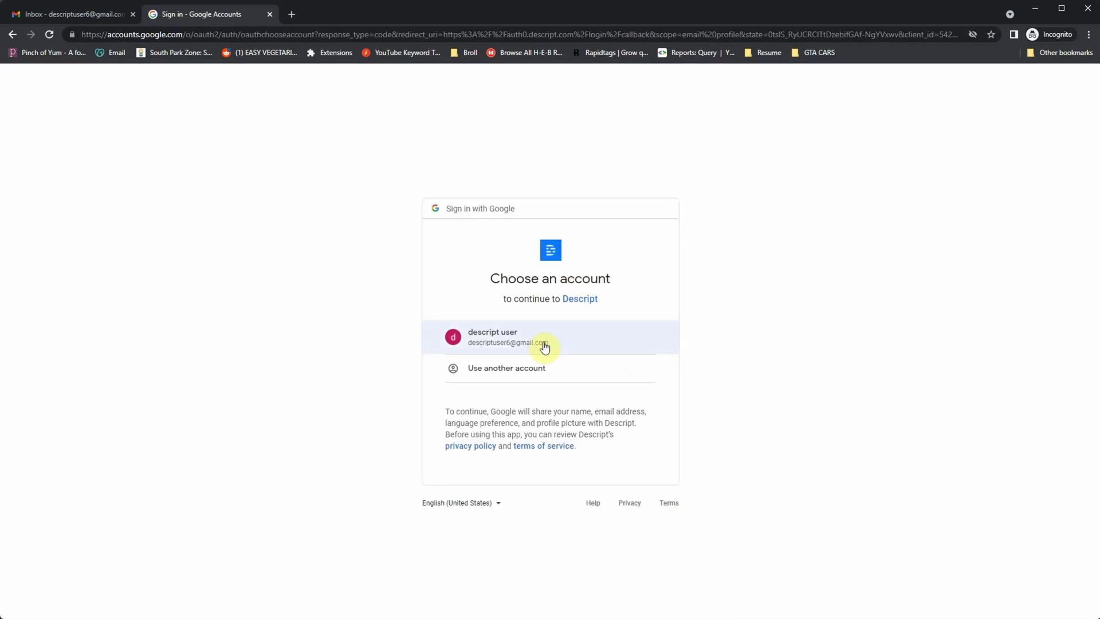
click(543, 343)
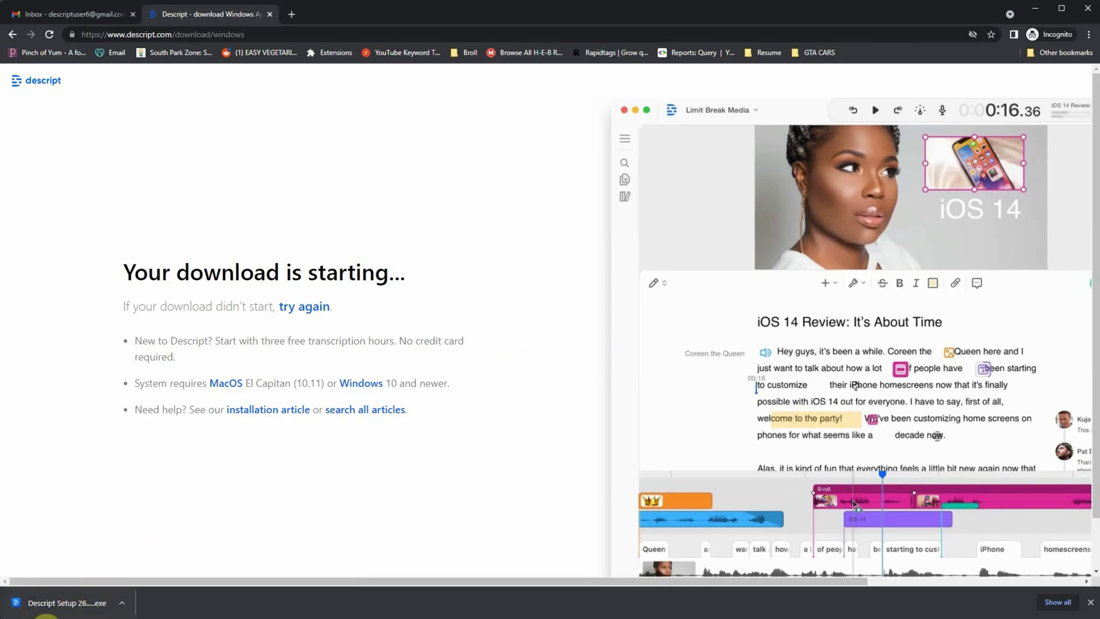
Run the downloaded Descript Setup, sign in through the browser hand-off, and reposition the app window
click(67, 602)
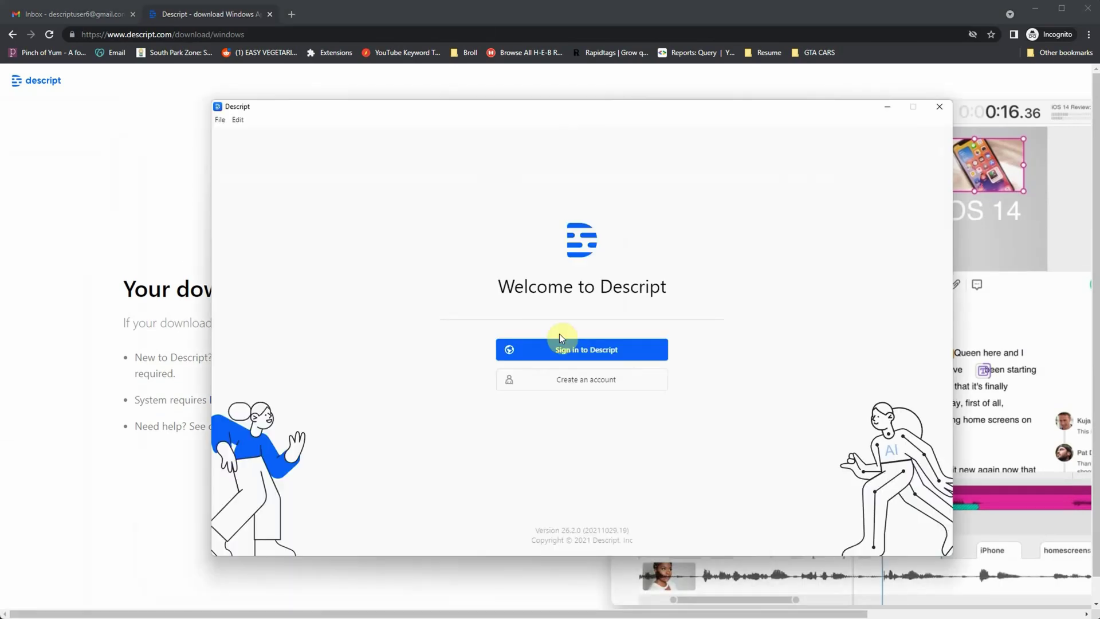
click(584, 356)
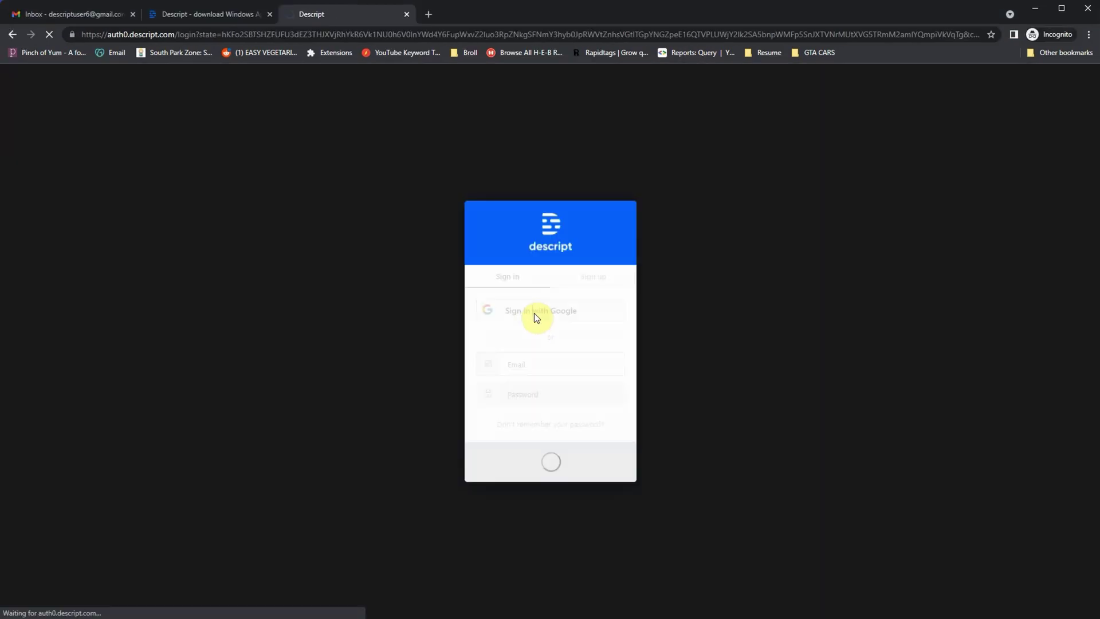
click(597, 132)
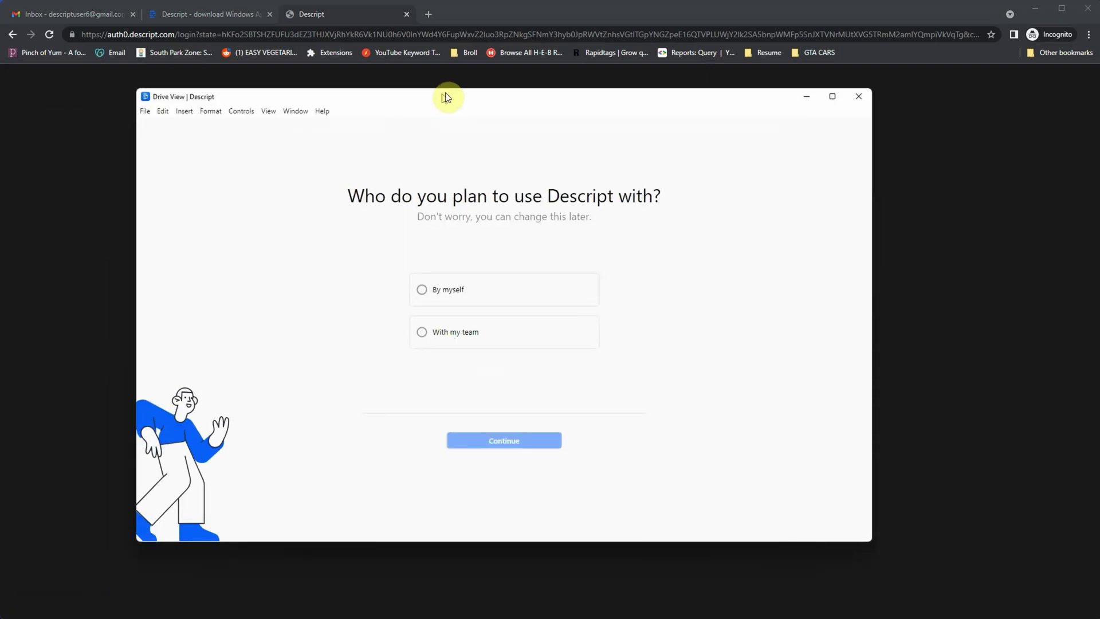
drag(448, 98, 520, 90)
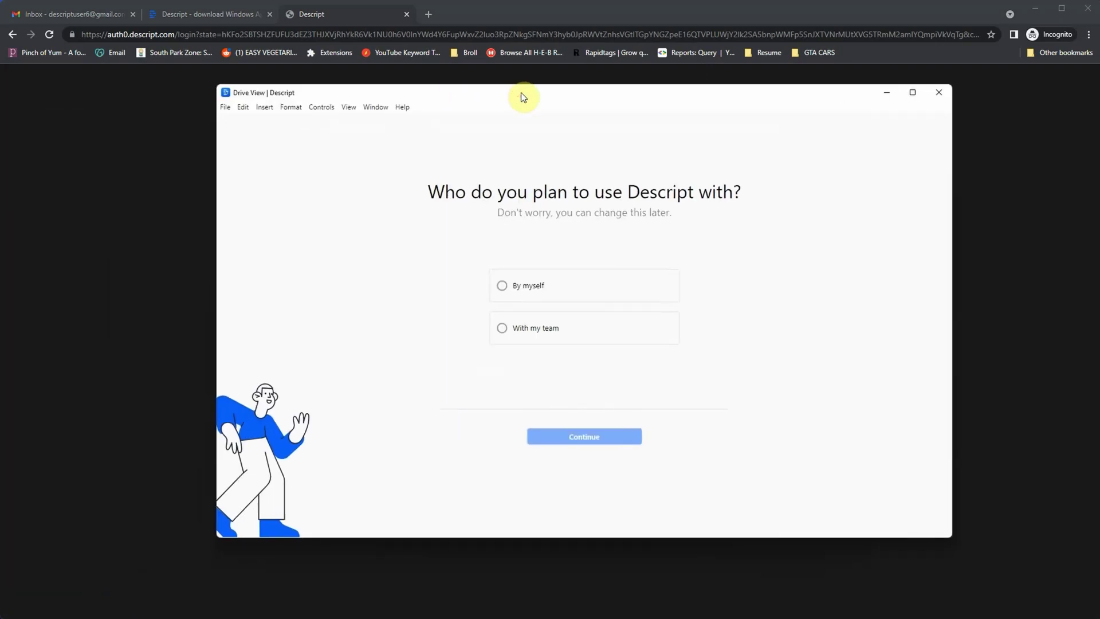
Answer onboarding with By myself, check all six use cases, and turn off recorder launch at login
click(530, 285)
click(590, 437)
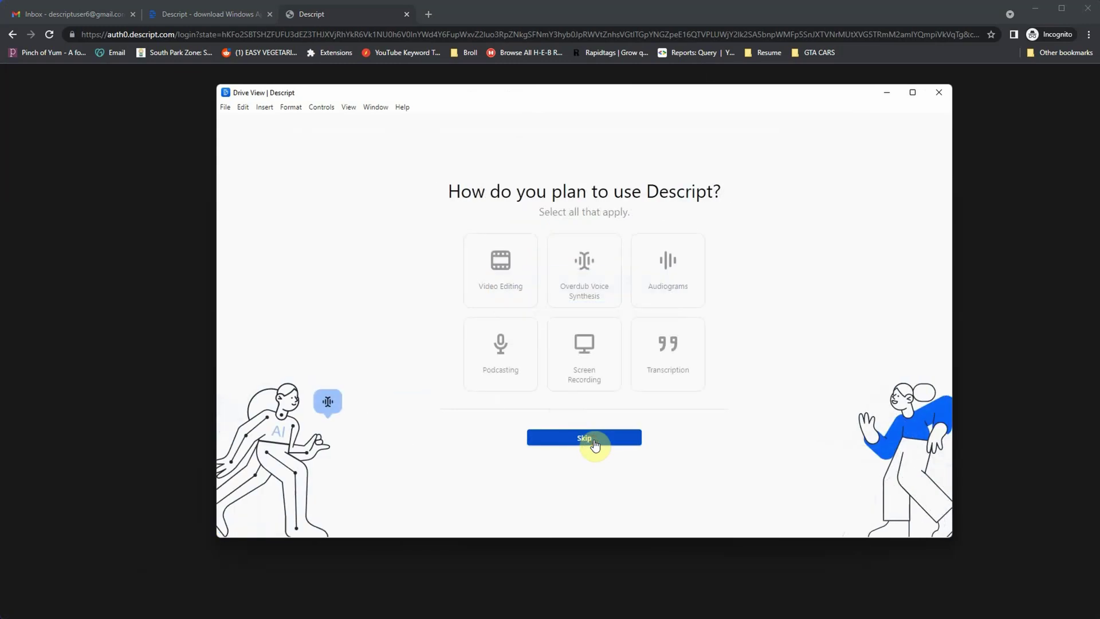
click(578, 261)
click(512, 276)
click(513, 335)
click(564, 345)
click(658, 341)
click(678, 282)
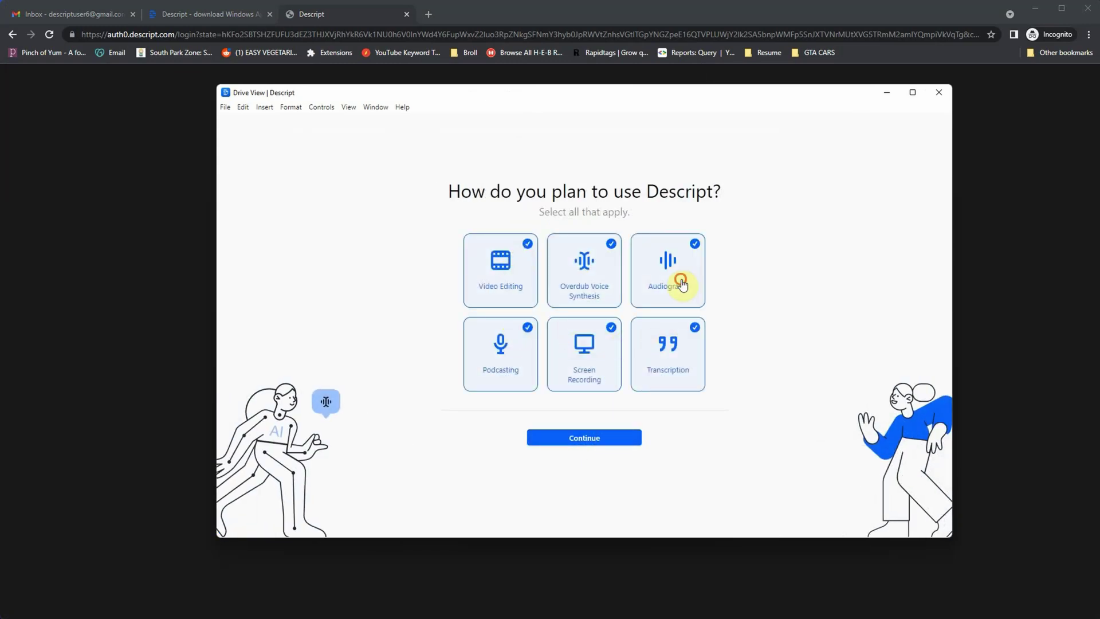
click(597, 440)
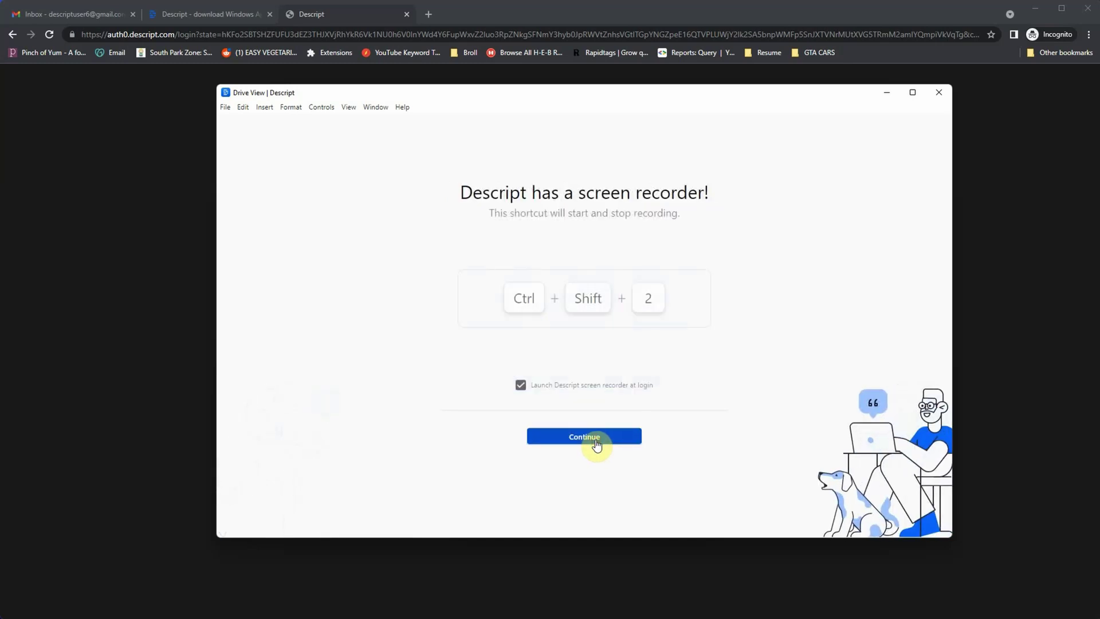
click(607, 392)
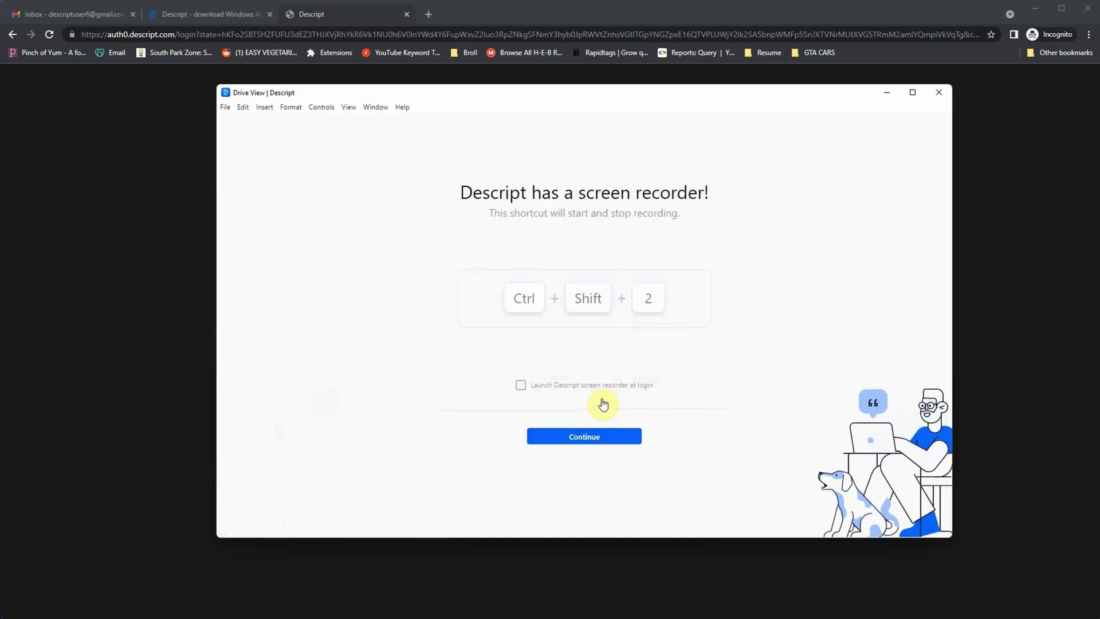
click(601, 437)
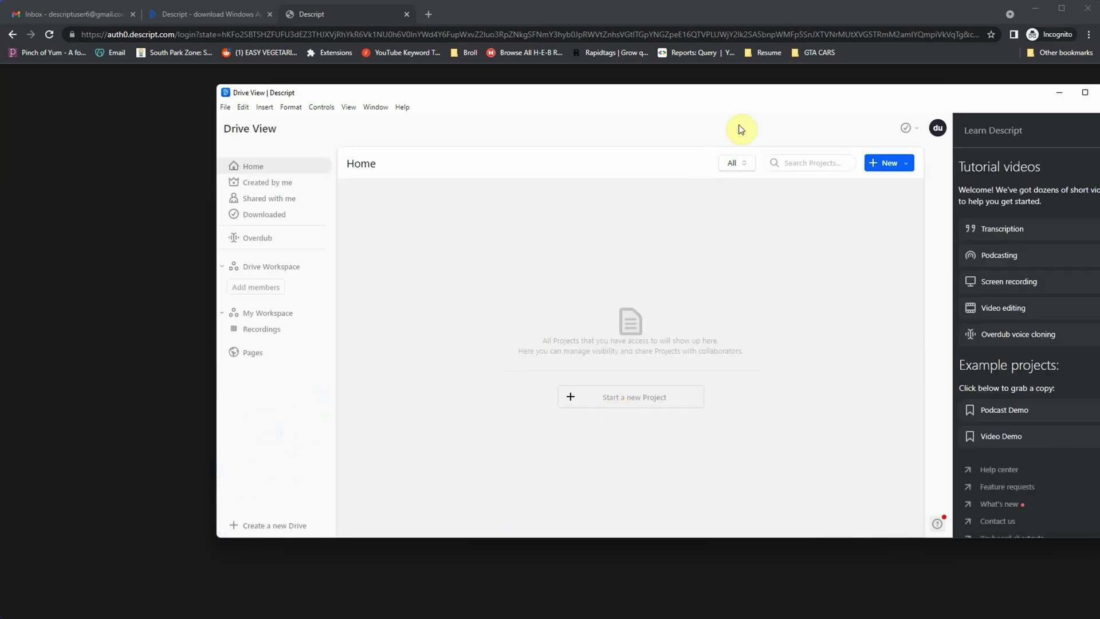
Maximize the window and create a new project named 'Software Overview'
double_click(755, 95)
click(627, 397)
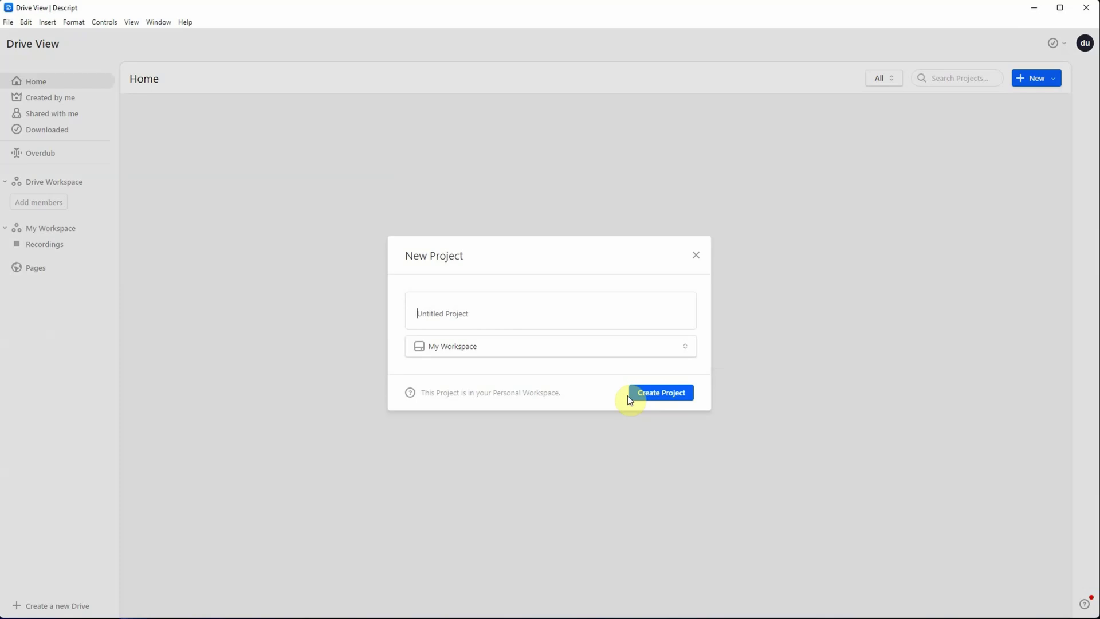
text(Software Overview)
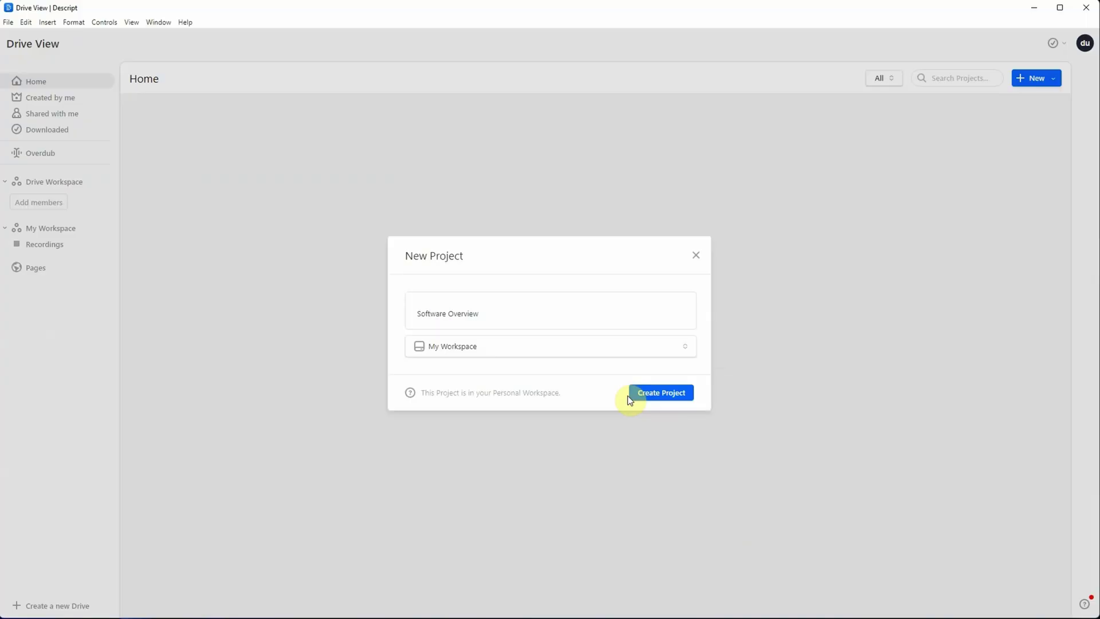
click(739, 488)
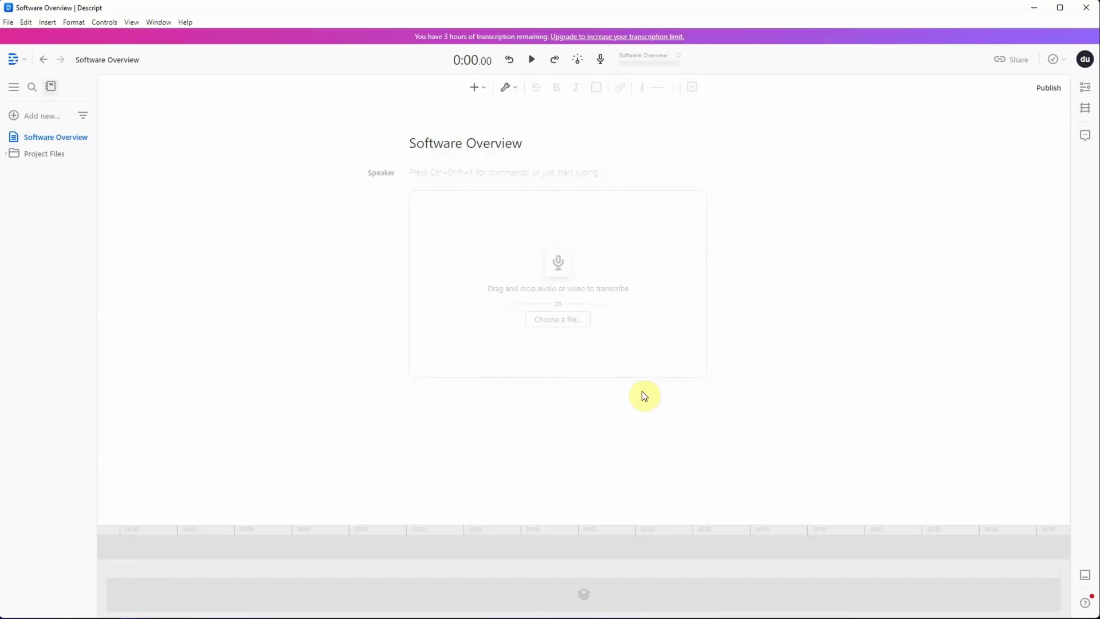
Add a new speaker via Edit speakers, keeping its default name, and show its Overdub voice list
click(389, 177)
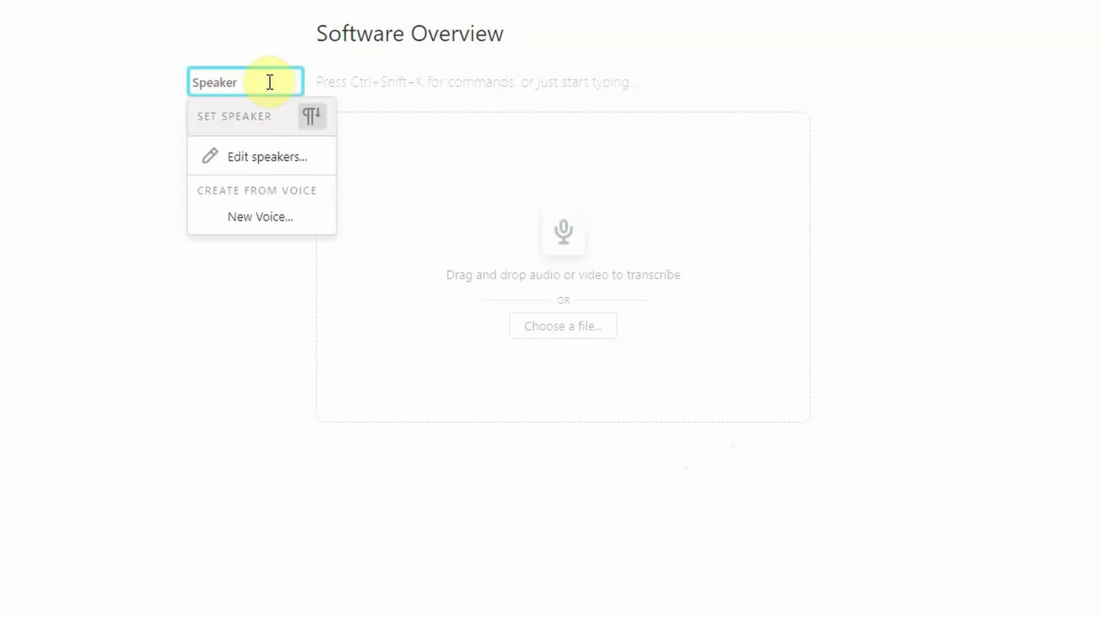
click(275, 162)
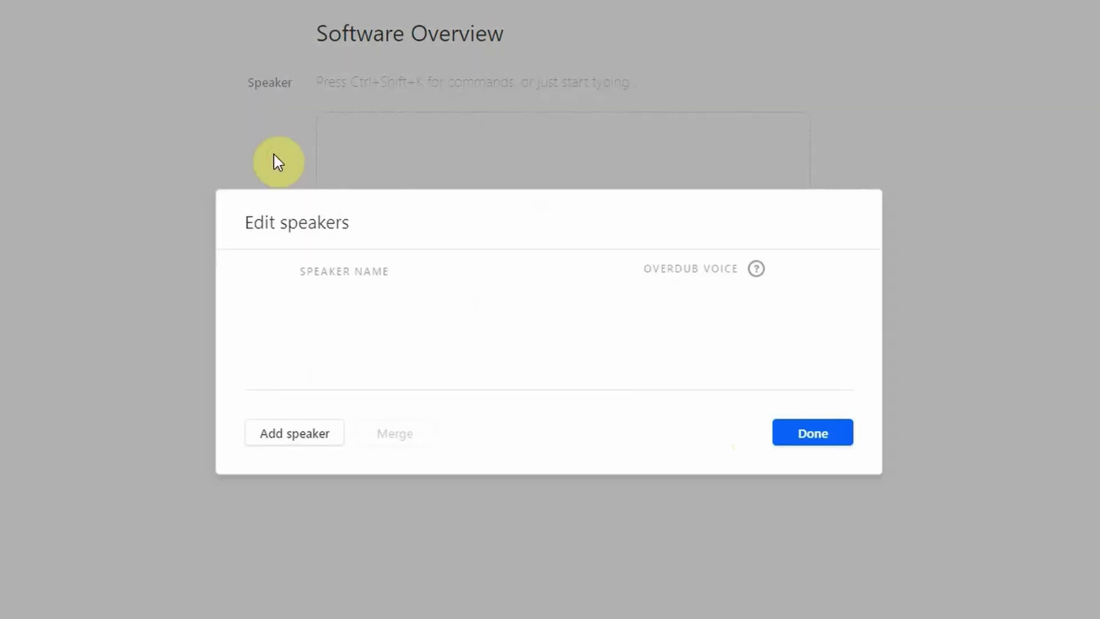
click(276, 446)
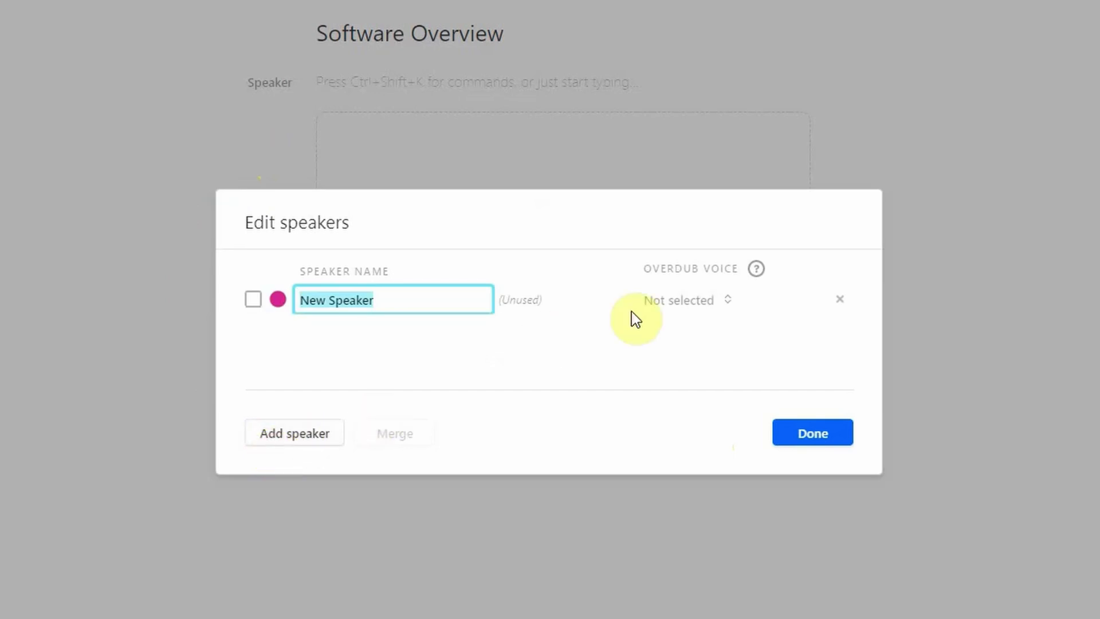
click(702, 314)
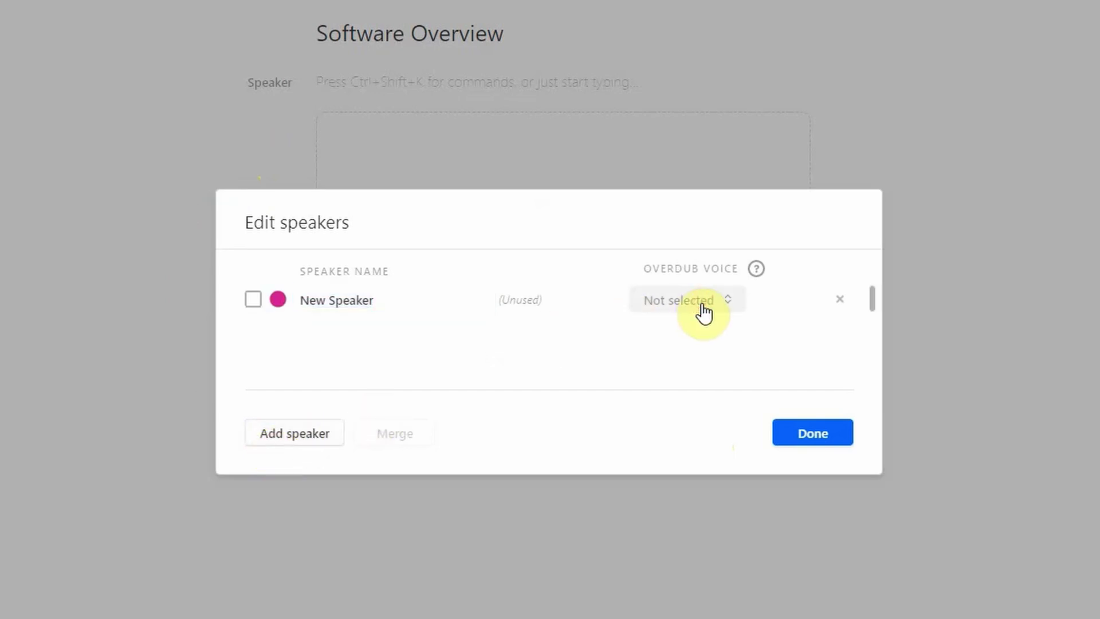
click(704, 313)
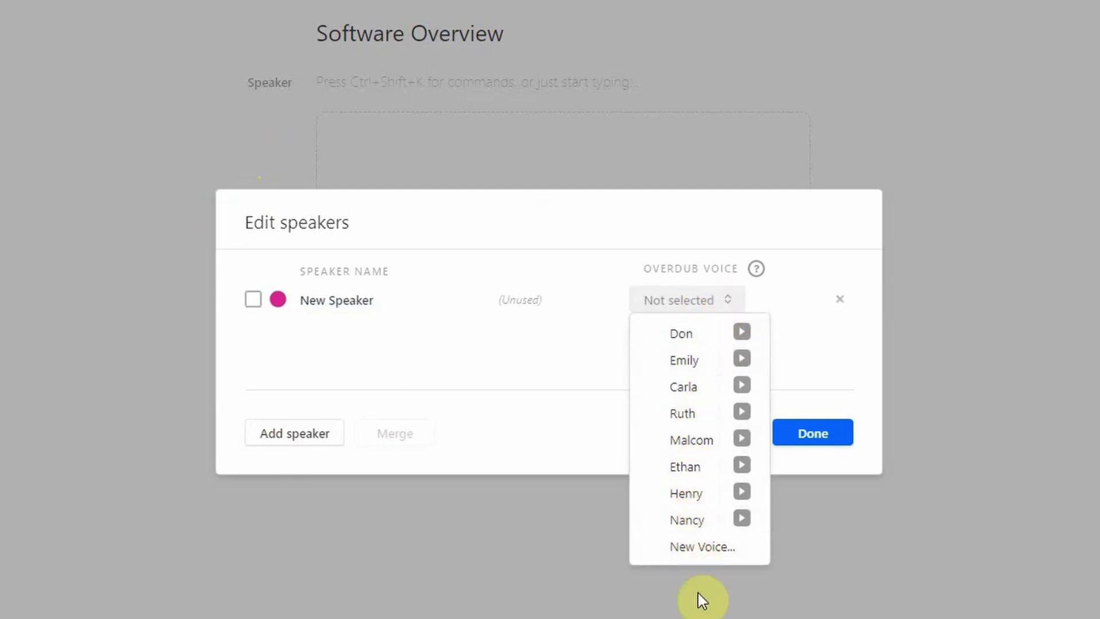
Preview the Don, Emily, Henry and Ethan voice samples, briefly assigning Ethan
click(743, 333)
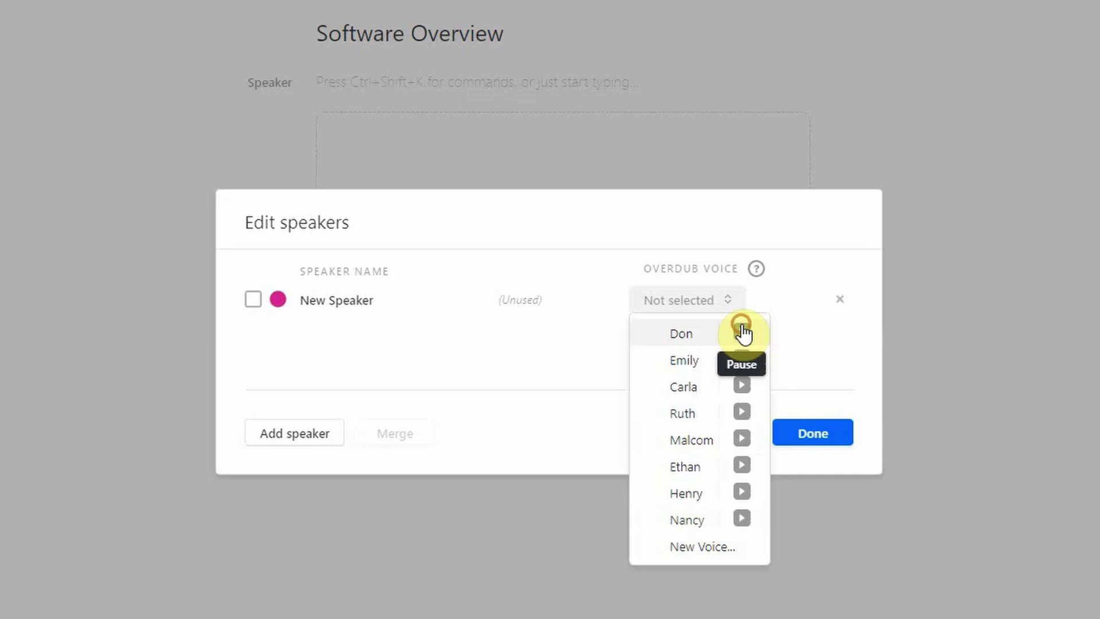
click(743, 333)
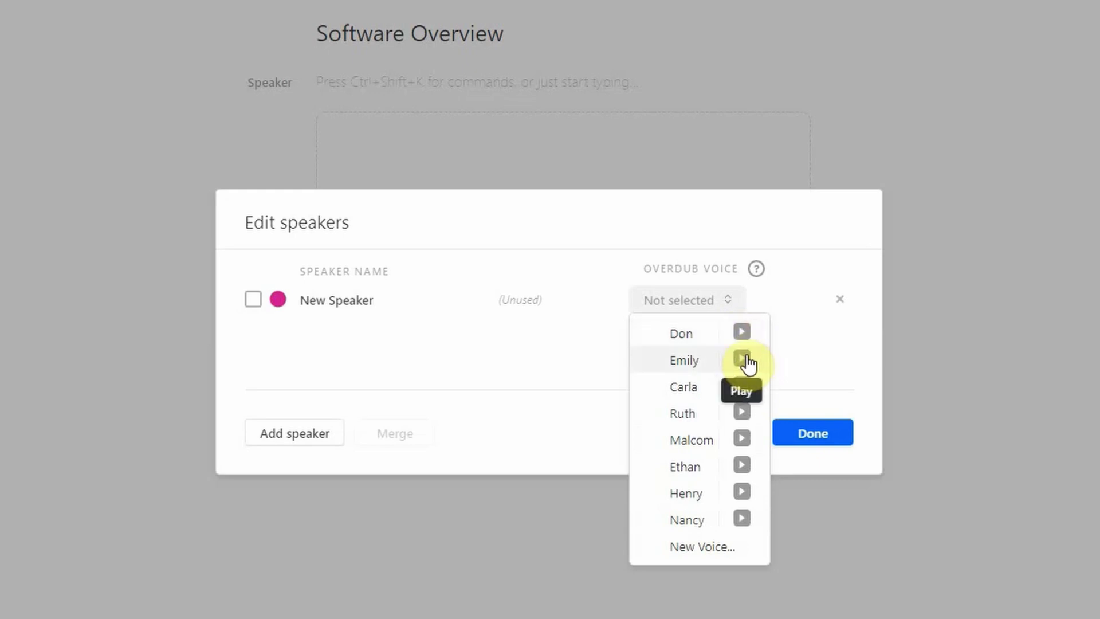
click(744, 356)
click(746, 360)
click(745, 496)
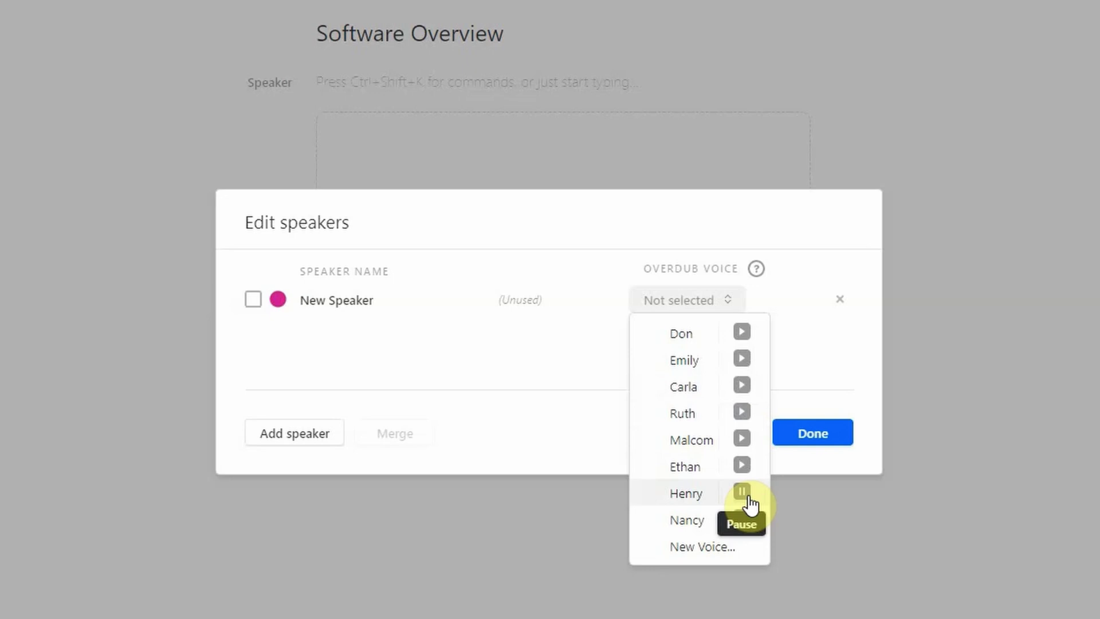
click(731, 466)
click(690, 303)
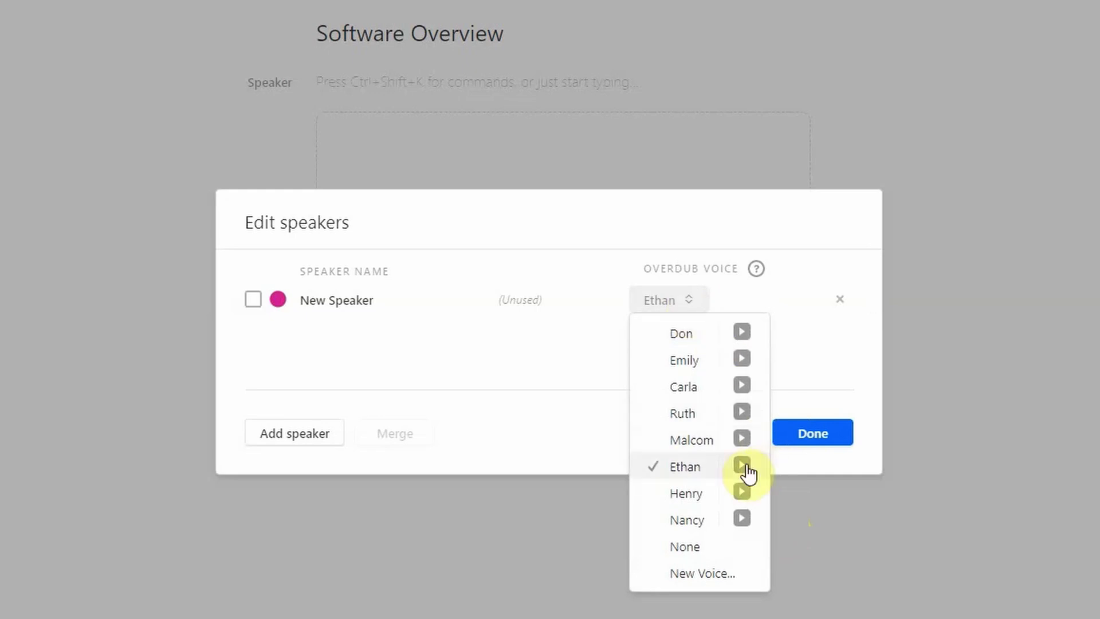
click(742, 467)
click(739, 343)
Give the new speaker the Don voice, rename it 'Don', and close the speaker settings
click(707, 344)
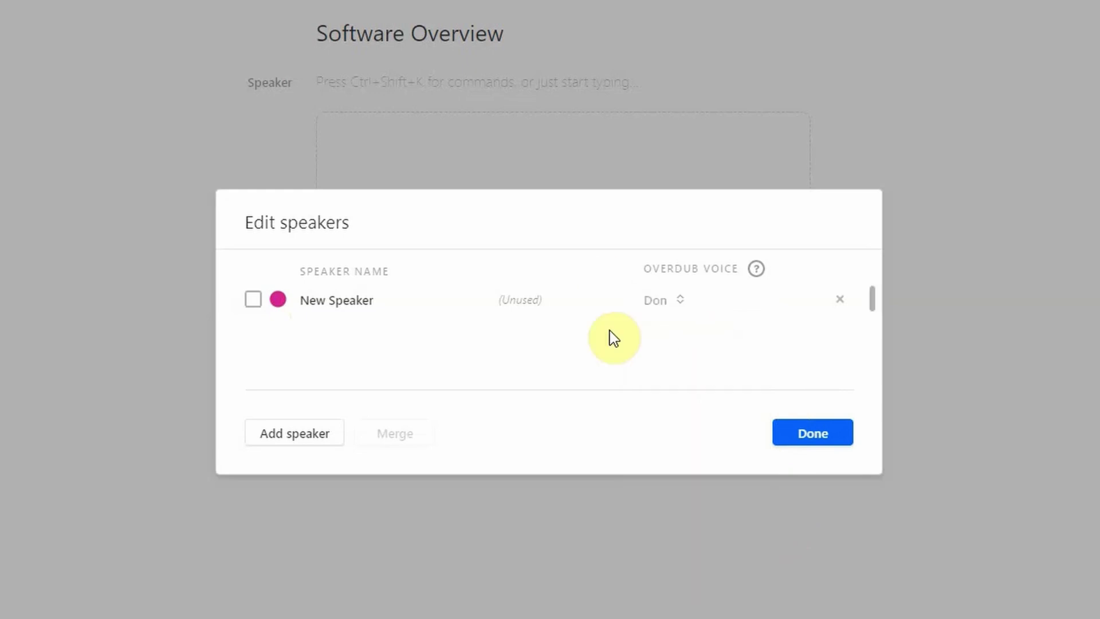
click(422, 308)
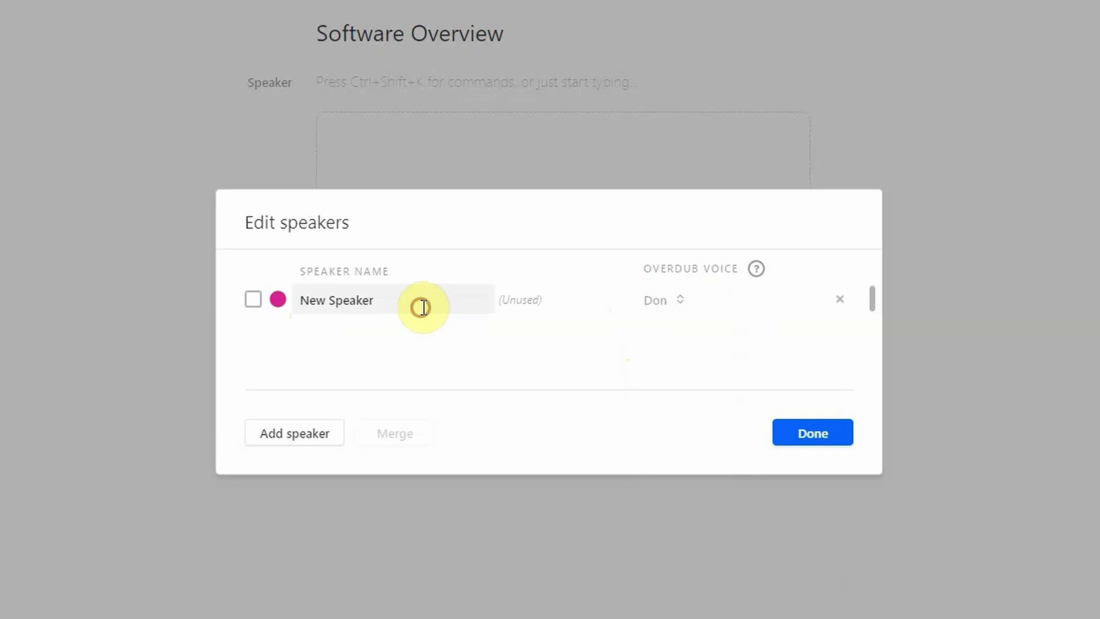
text(Don)
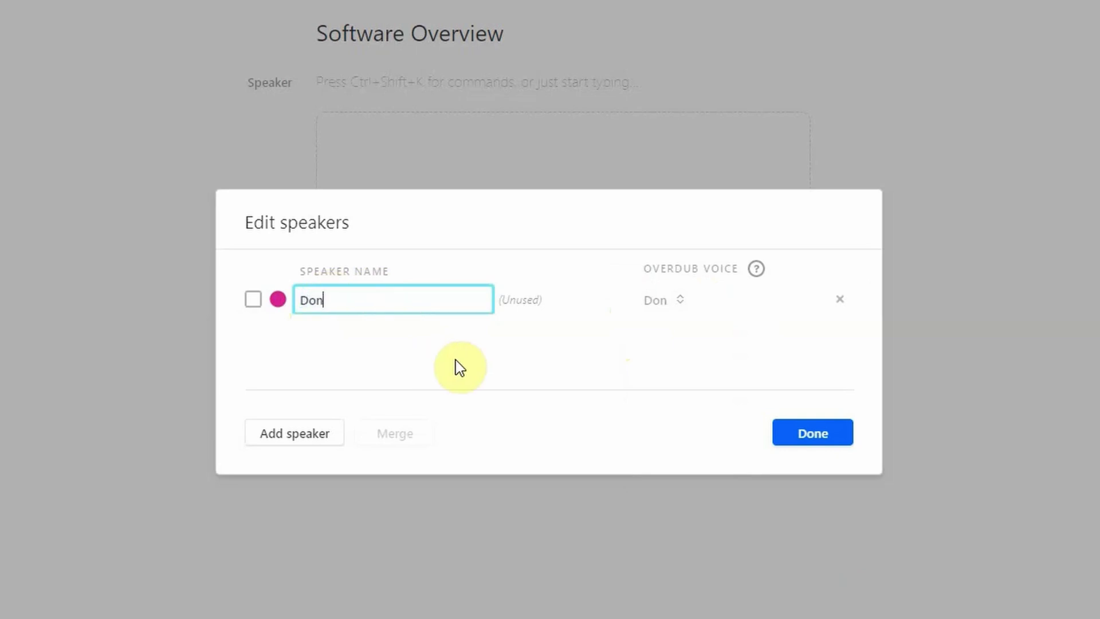
click(606, 393)
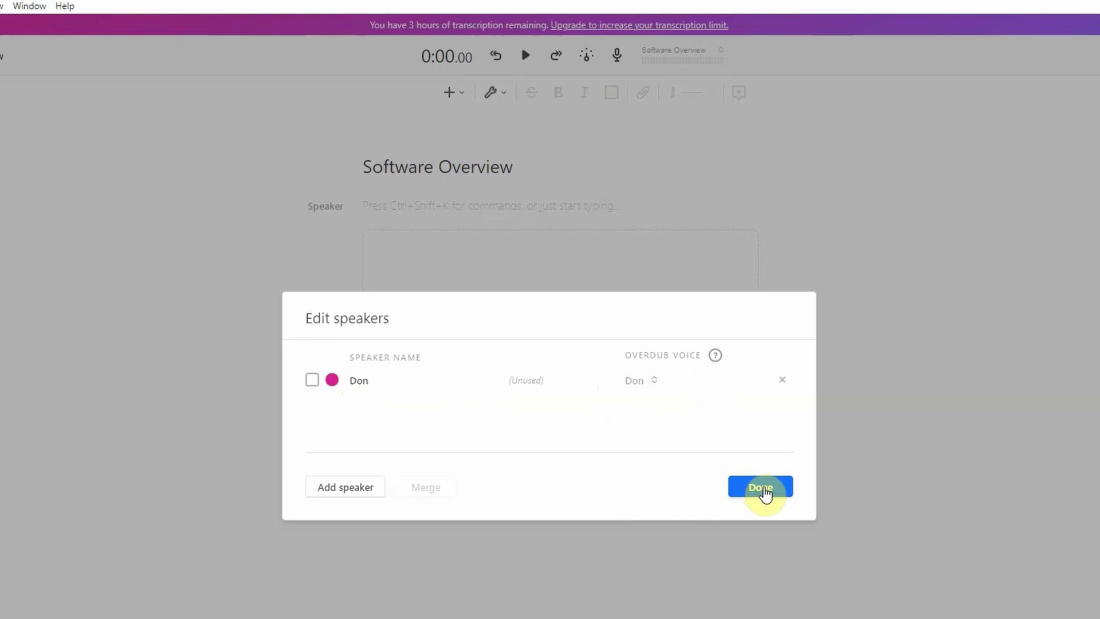
click(761, 487)
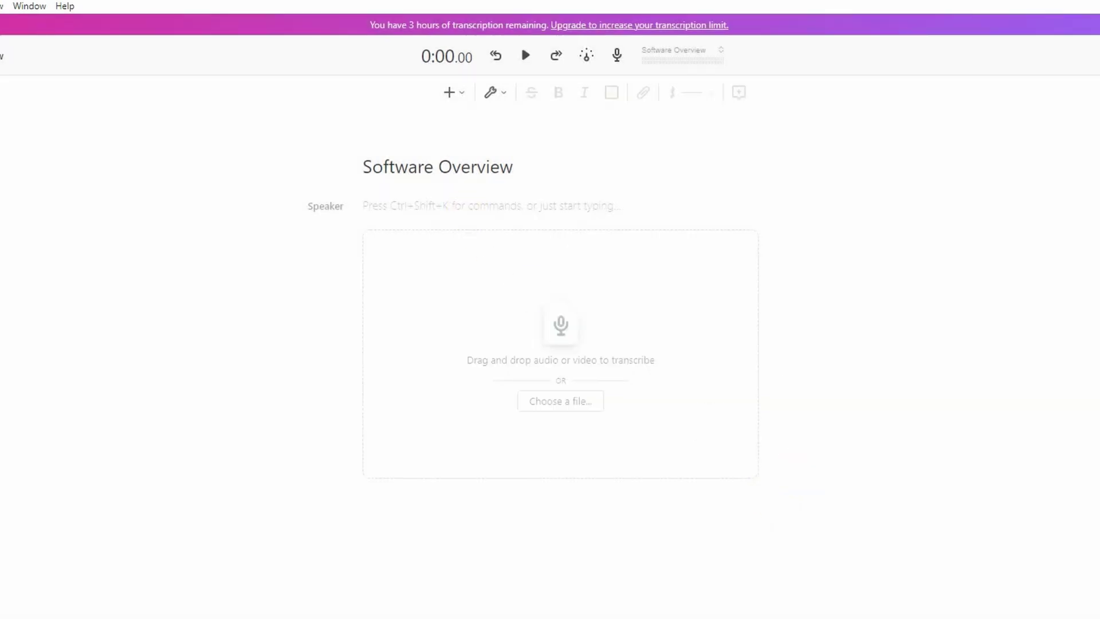
Paste the trailer narration onto the empty Speaker line of the script
click(437, 204)
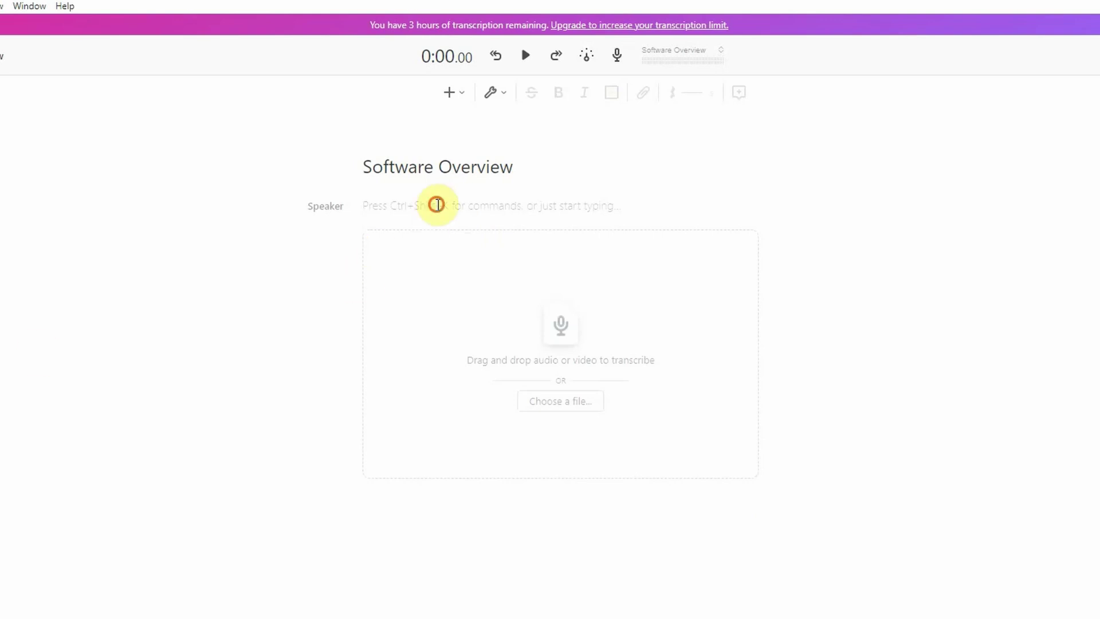
text(In a world, not far from our own. We, THE MAN KIND, will take our first steps on the red planet.)
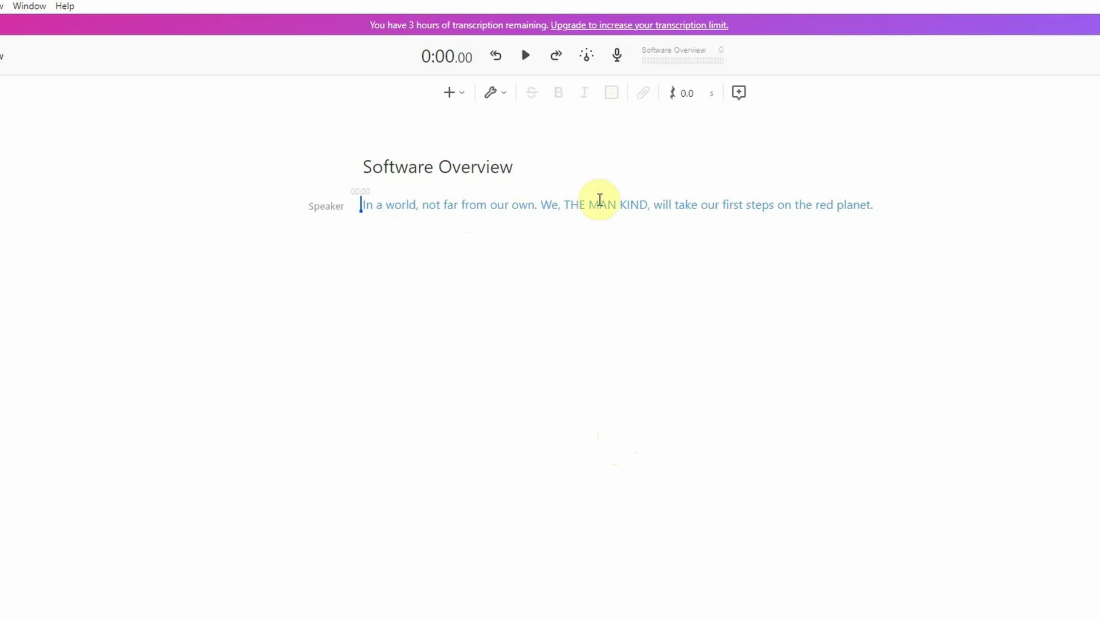
click(888, 212)
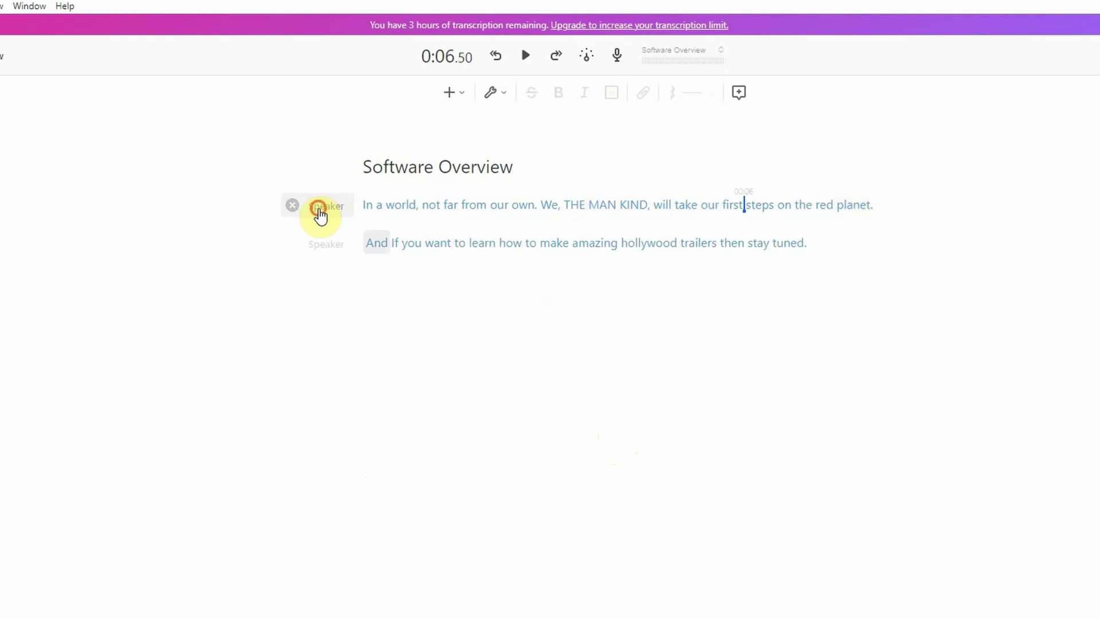
Set the first paragraph's speaker to Don's Sad voice variant
click(319, 212)
mouse_move(327, 265)
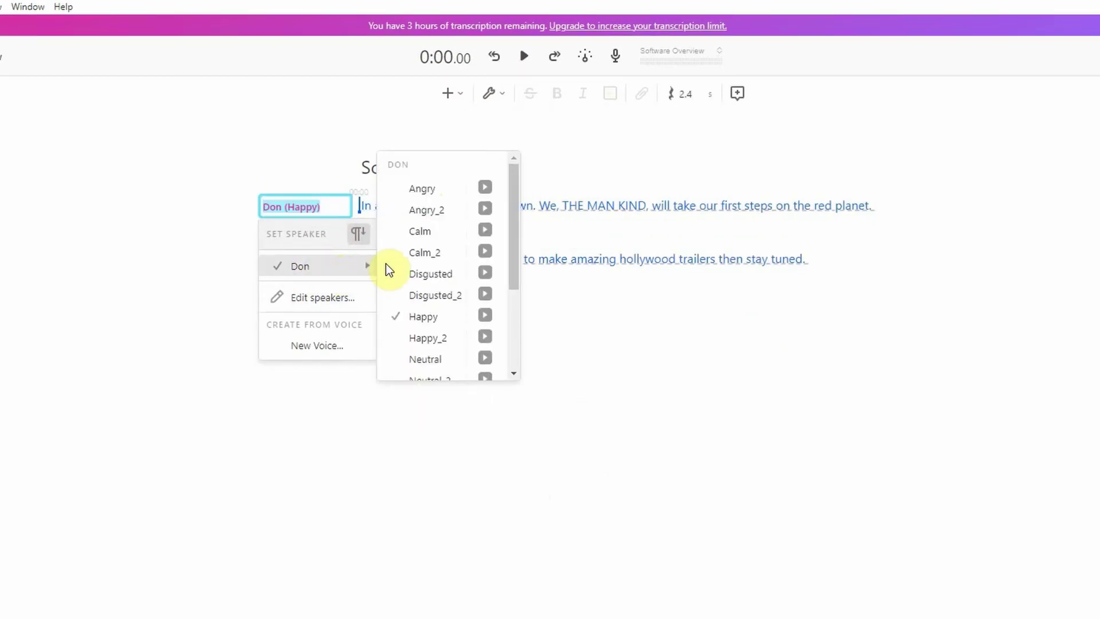
scroll(456, 289, down, 1)
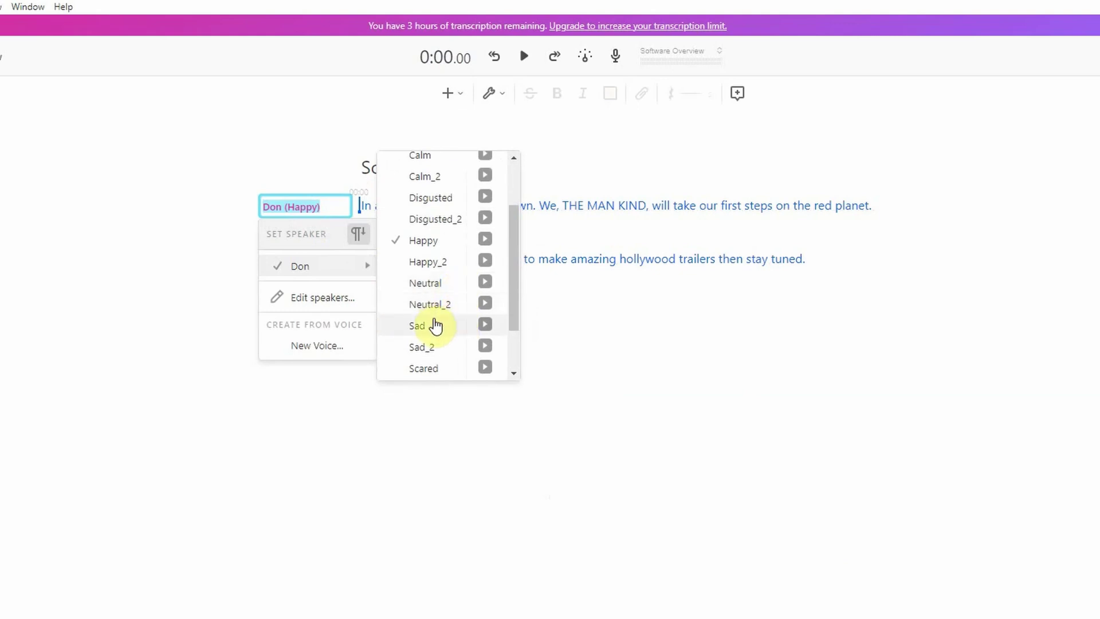
click(434, 326)
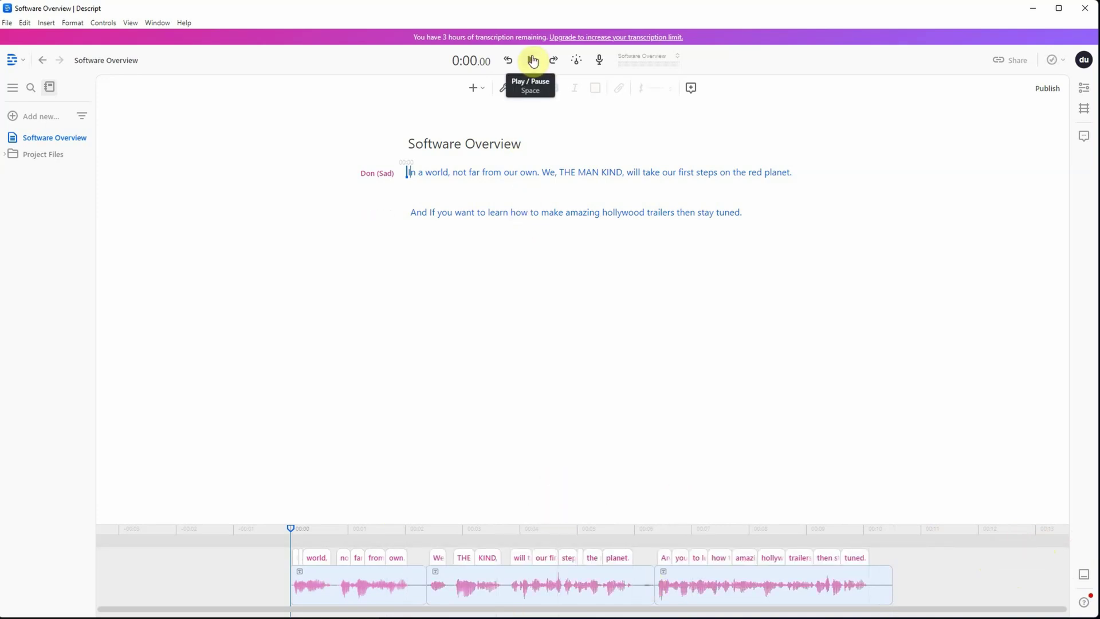
click(533, 60)
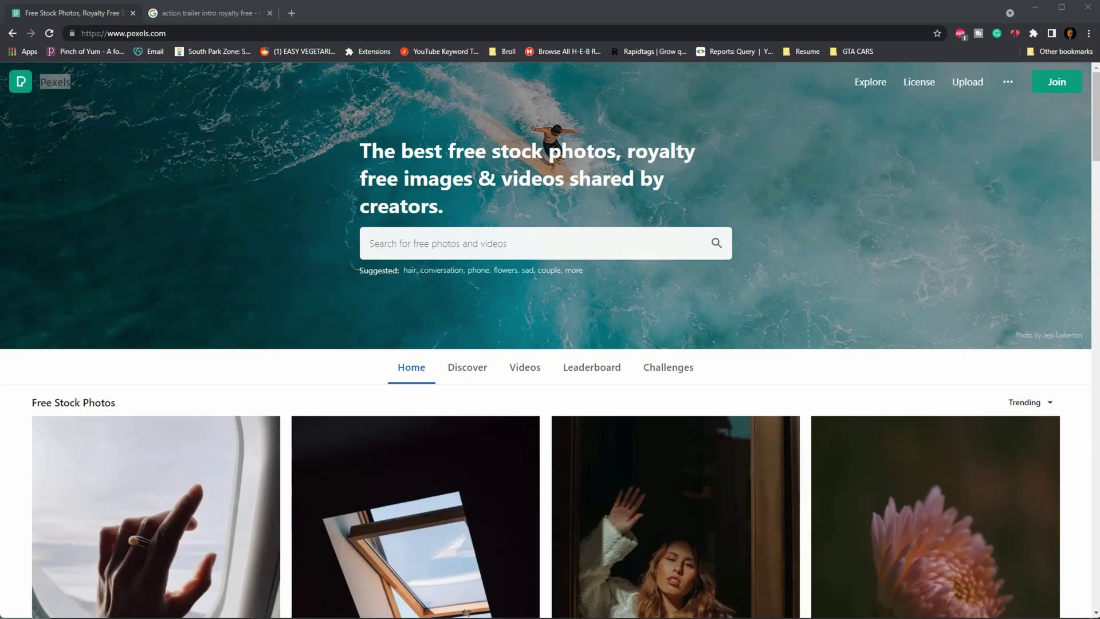
click(453, 241)
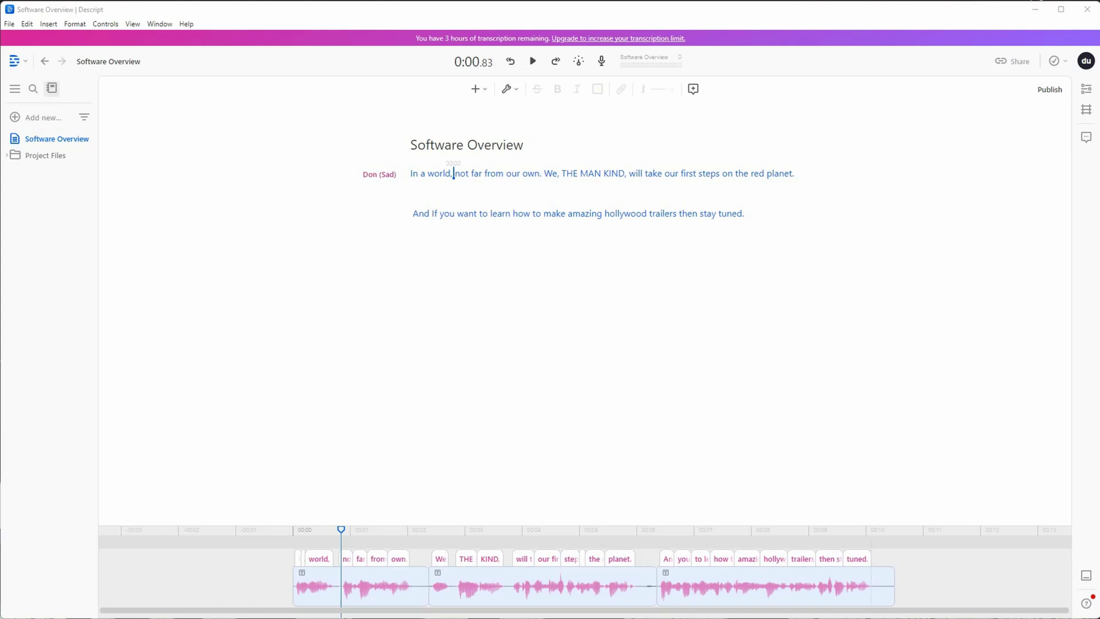
Export the project as MP3 audio, saving Software Overview.mp3 into the TTS Descript Audio folder
click(1007, 61)
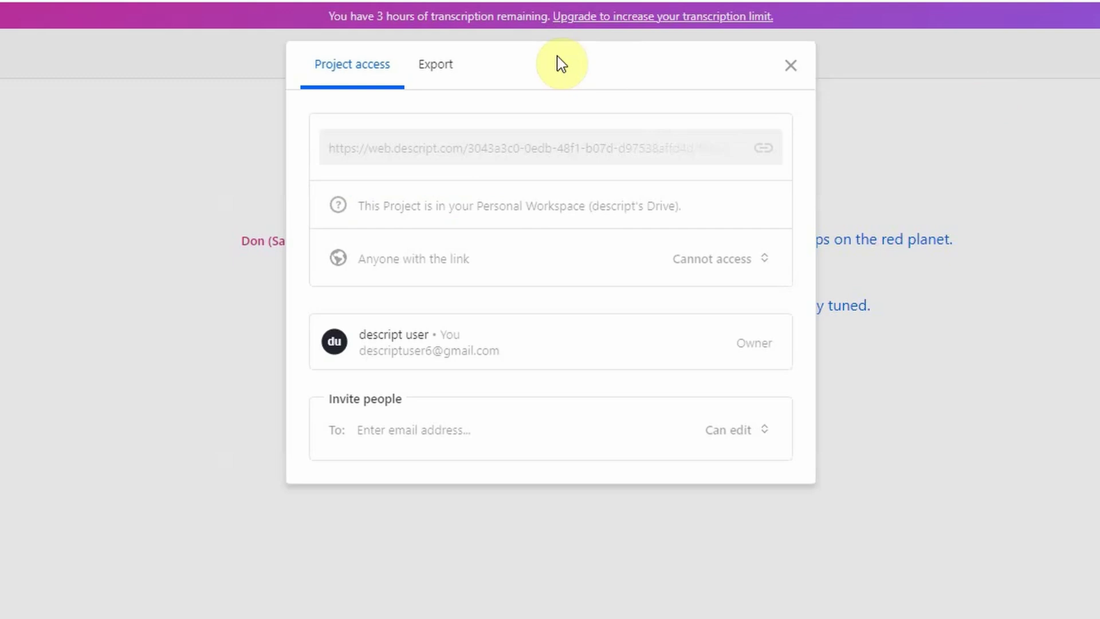
click(457, 68)
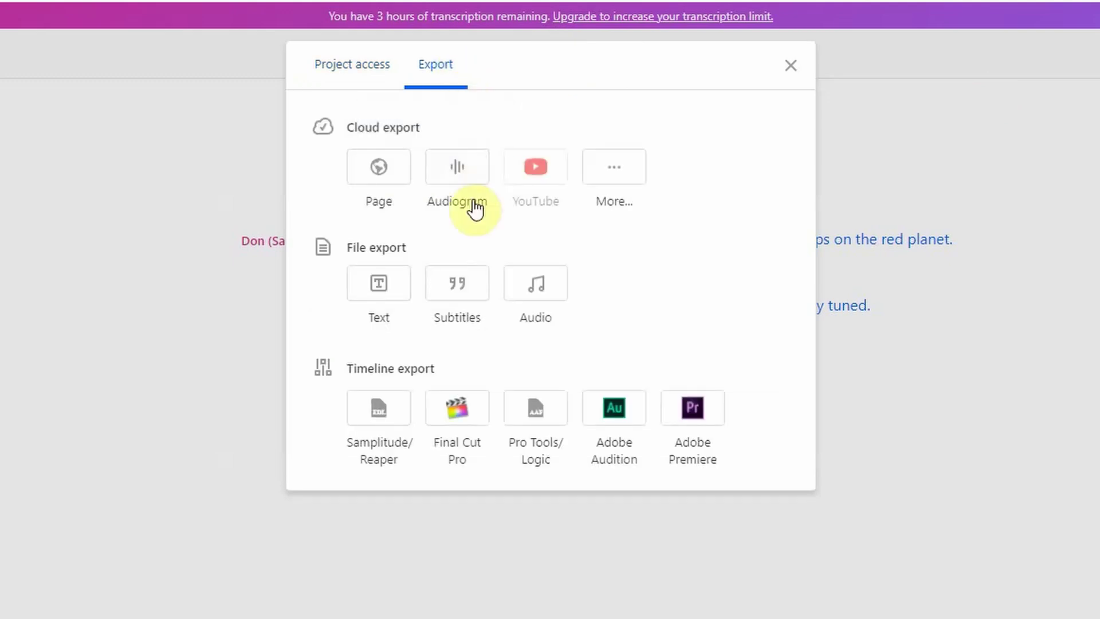
click(555, 294)
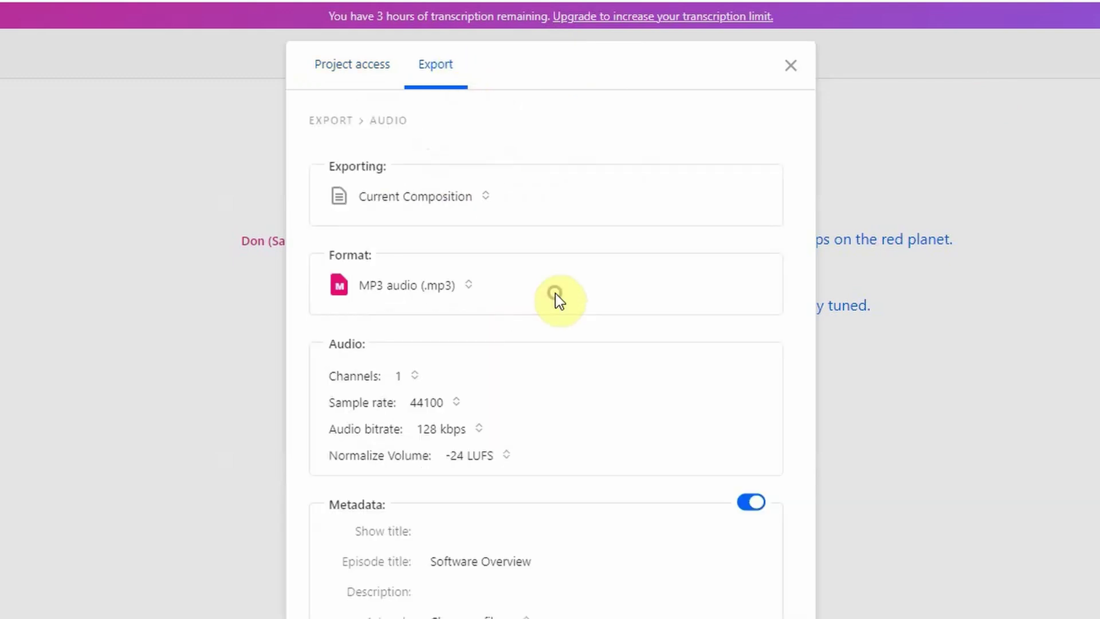
click(468, 286)
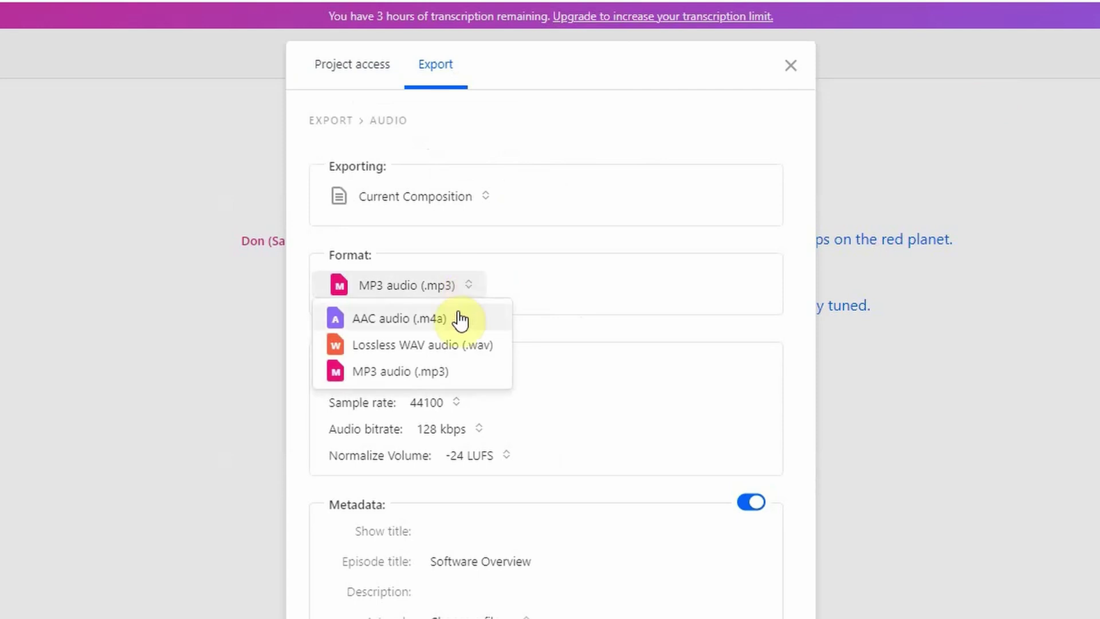
click(477, 371)
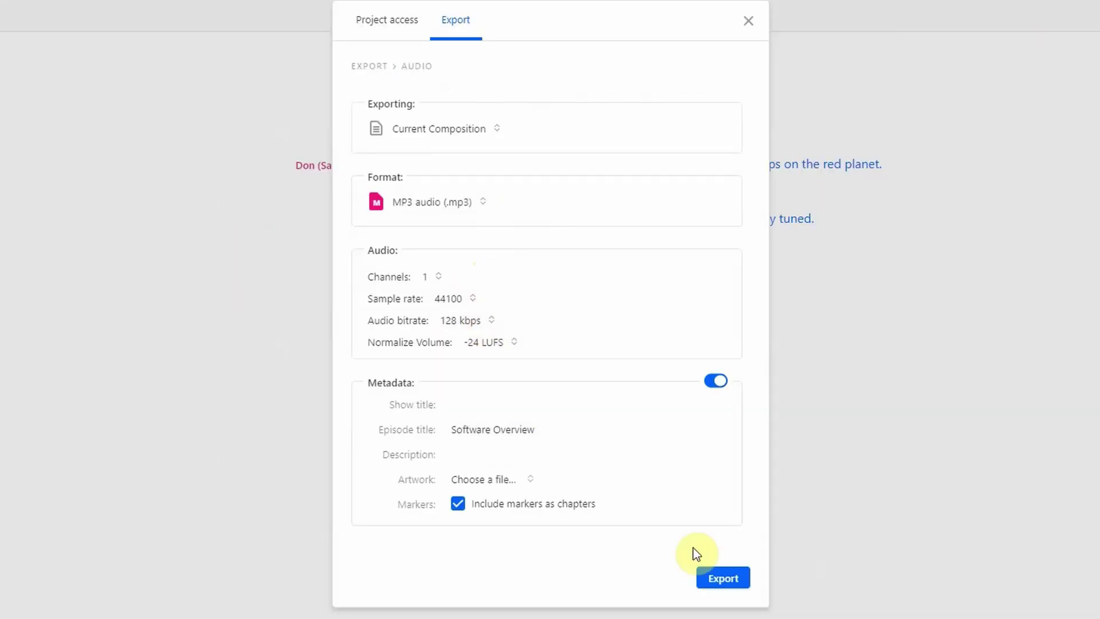
click(730, 579)
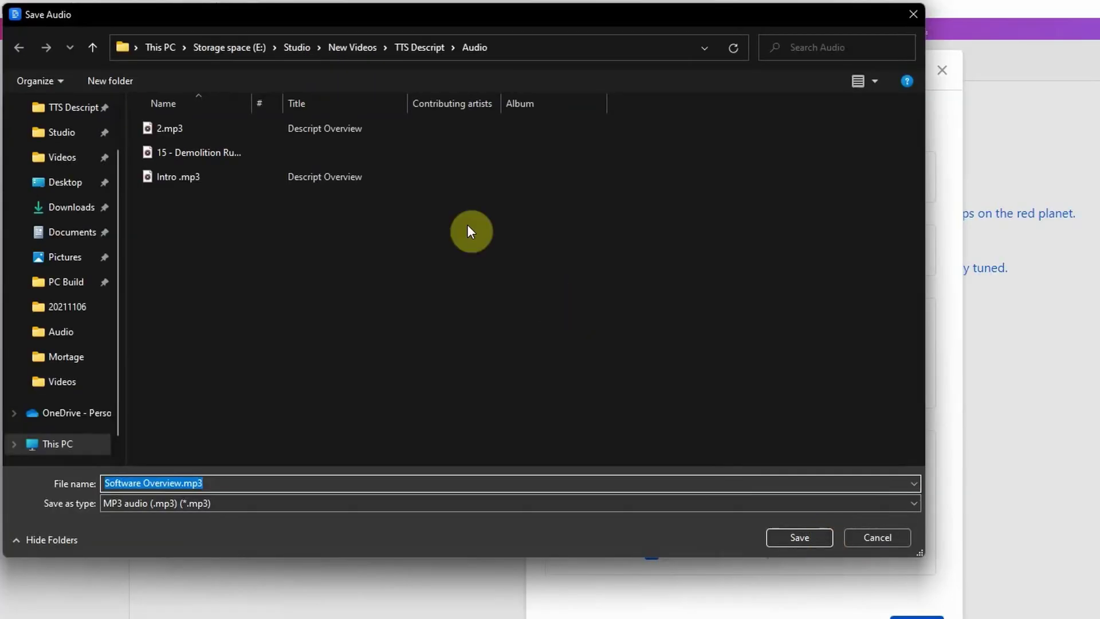
click(183, 483)
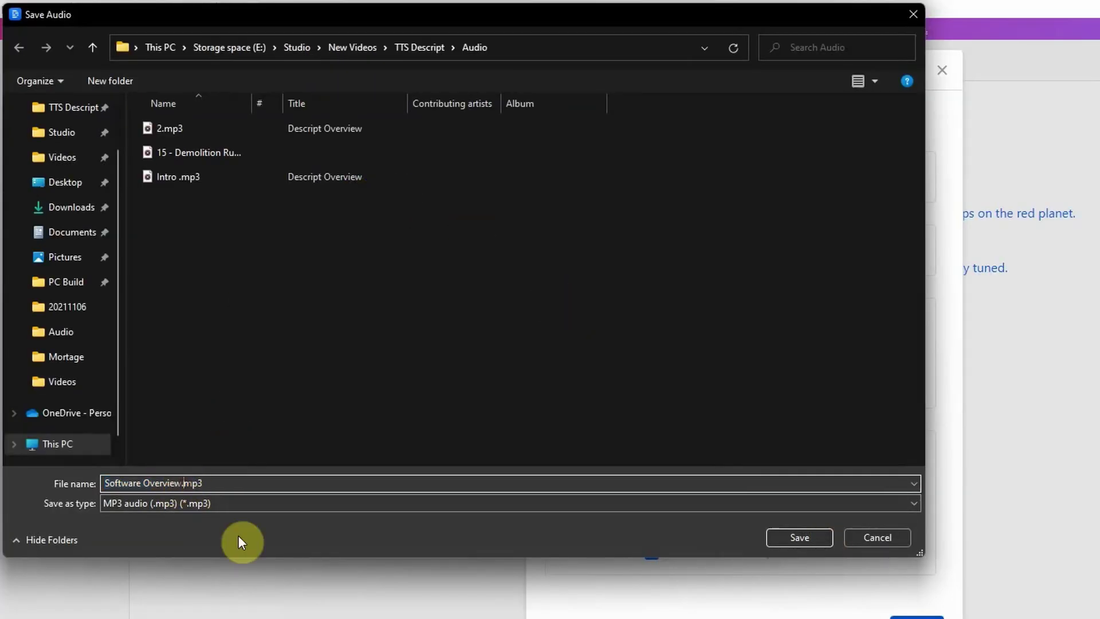
click(797, 535)
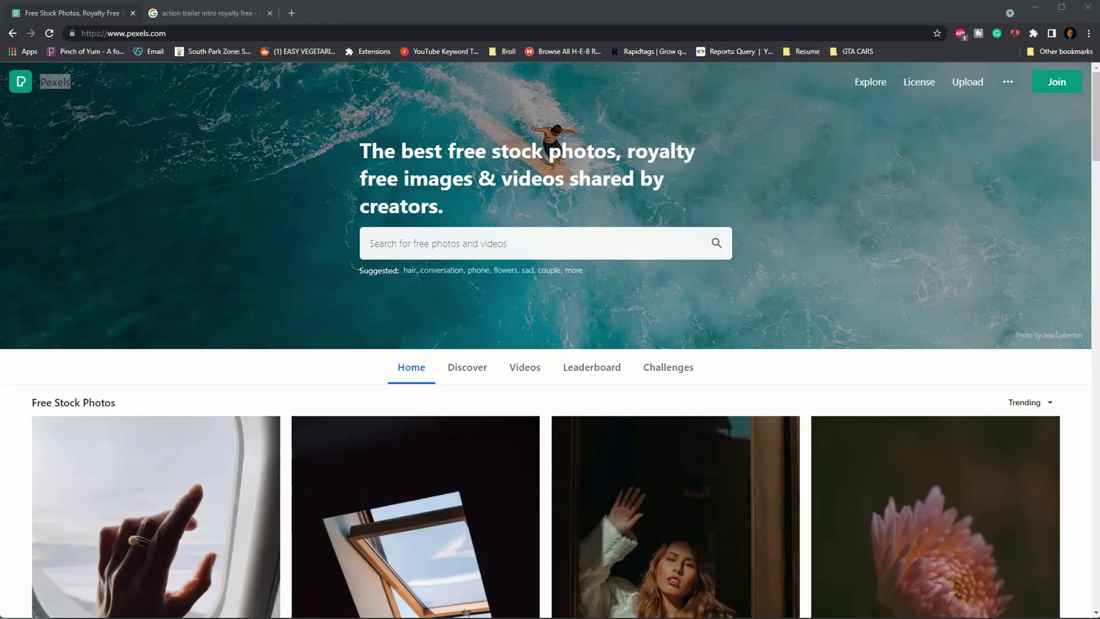
Search Pexels videos for 'mars', preview the Mars planet clip and download it
click(452, 242)
text(mars)
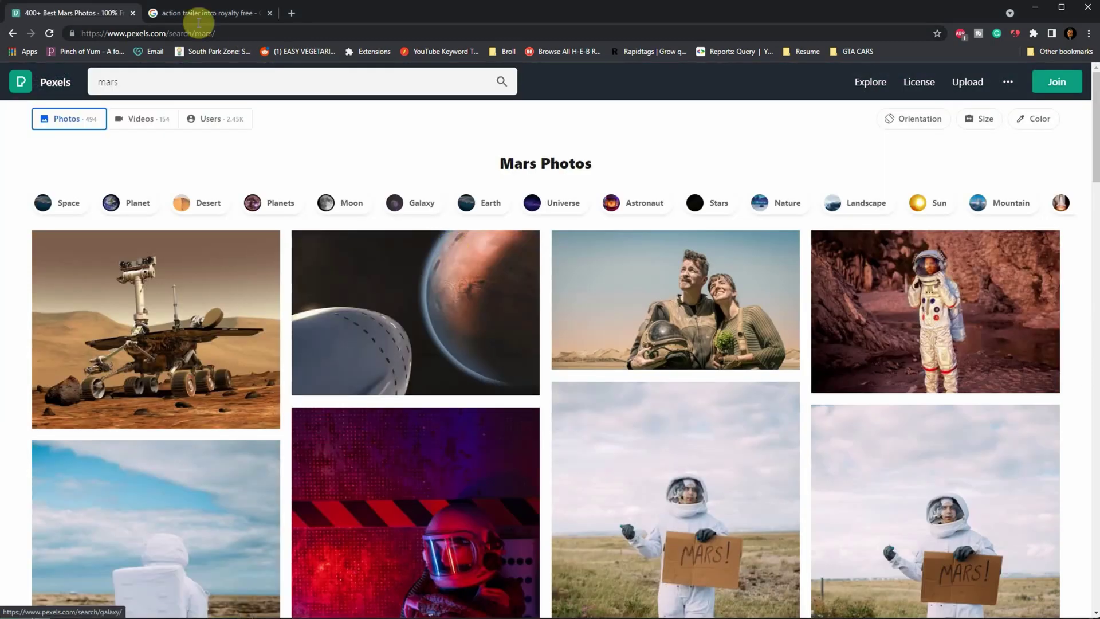
click(149, 125)
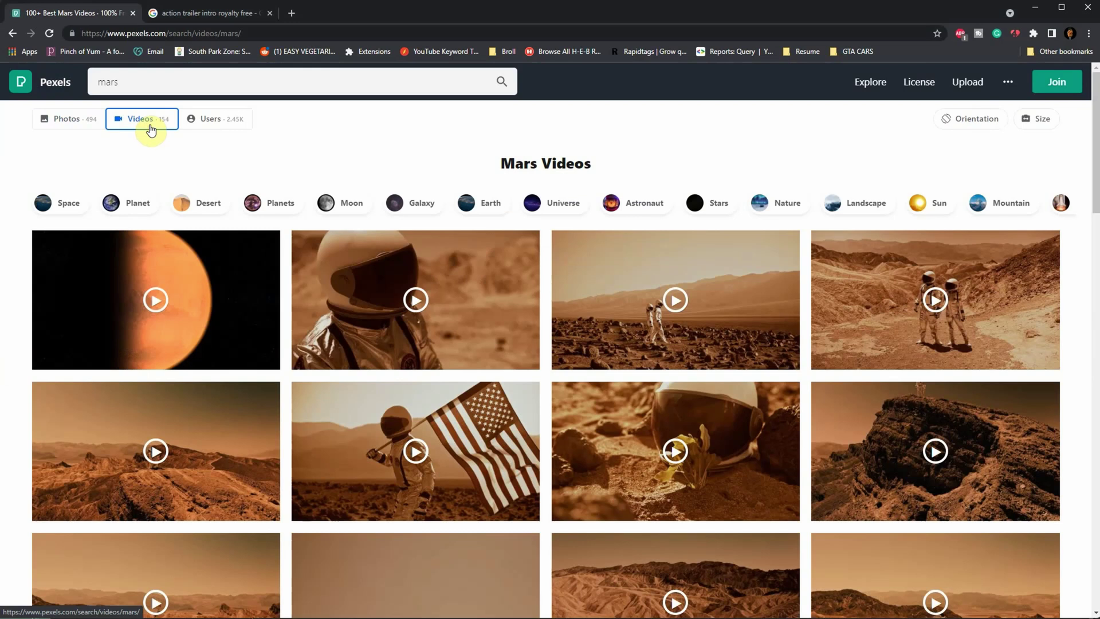
click(192, 316)
click(249, 476)
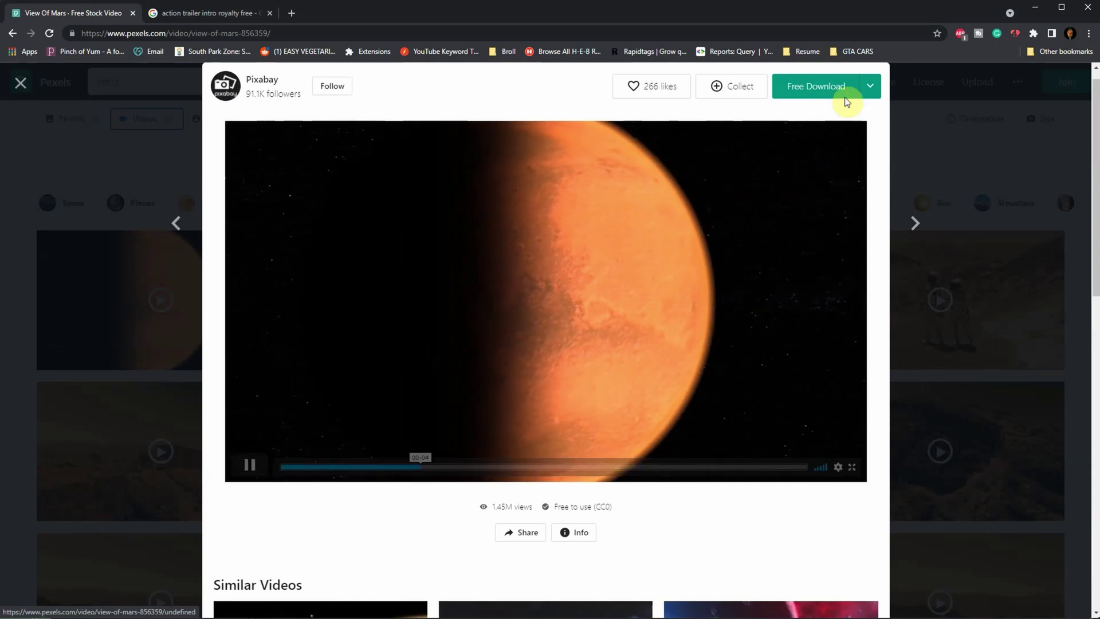
click(823, 91)
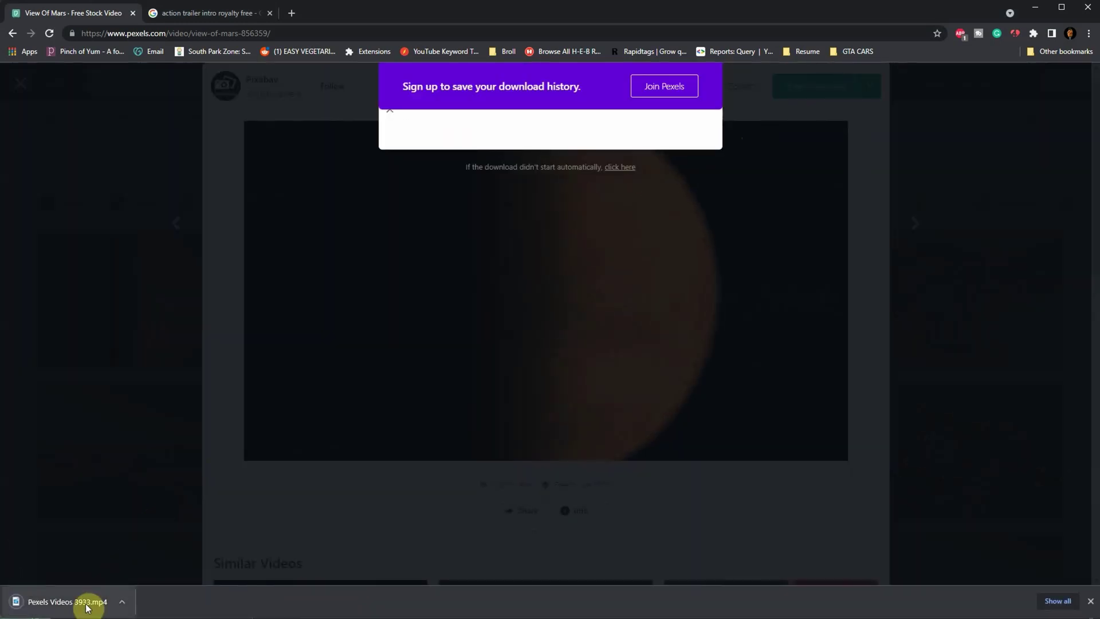
Dismiss the sign-up popup and open the astronauts on a desert cliff video
click(168, 484)
click(172, 482)
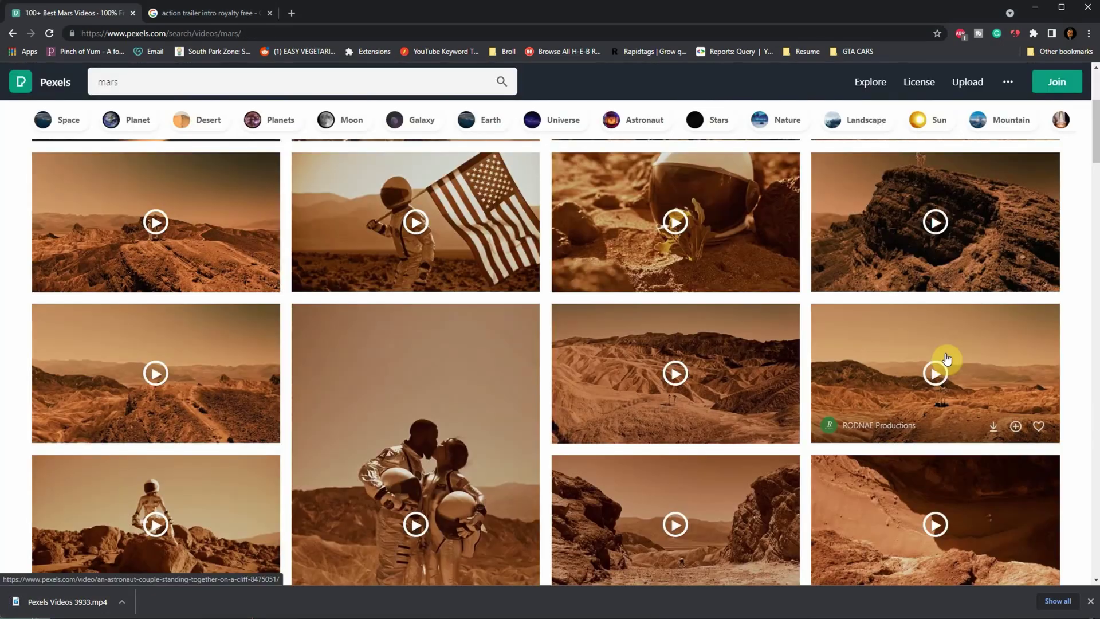
click(197, 335)
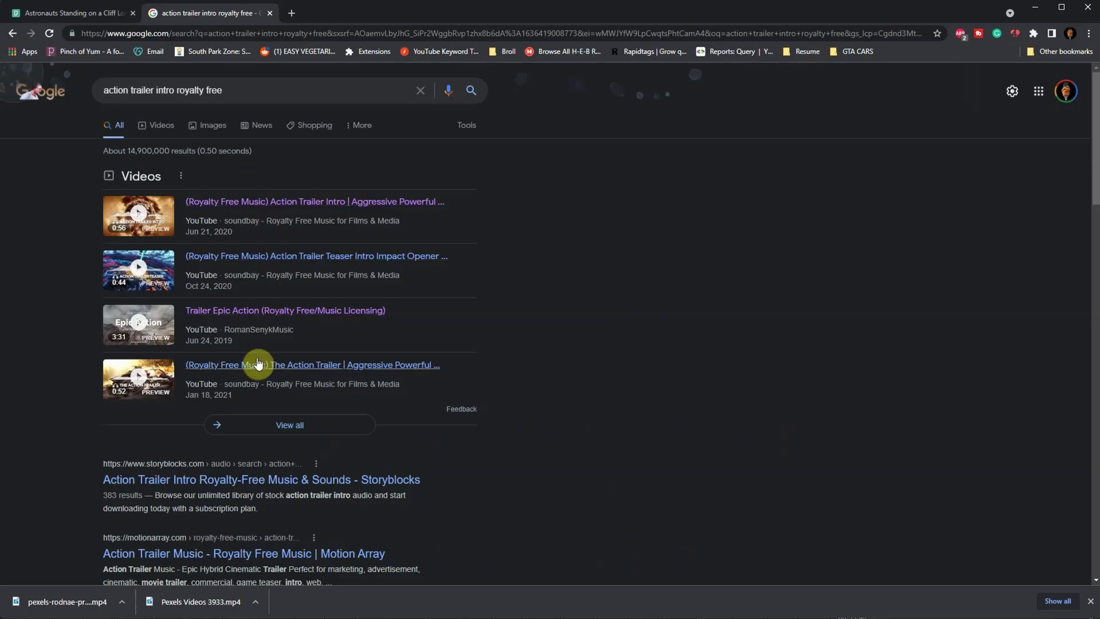
Play soundbay's '(Royalty Free Music) Action Trailer Intro' on YouTube, then pause it
click(327, 319)
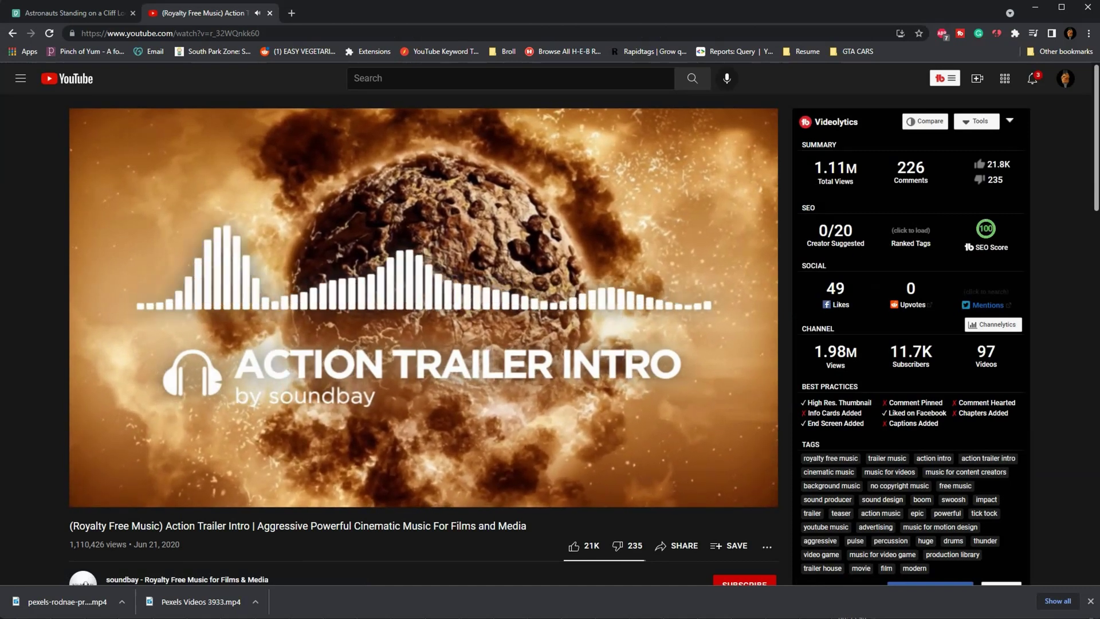
click(263, 271)
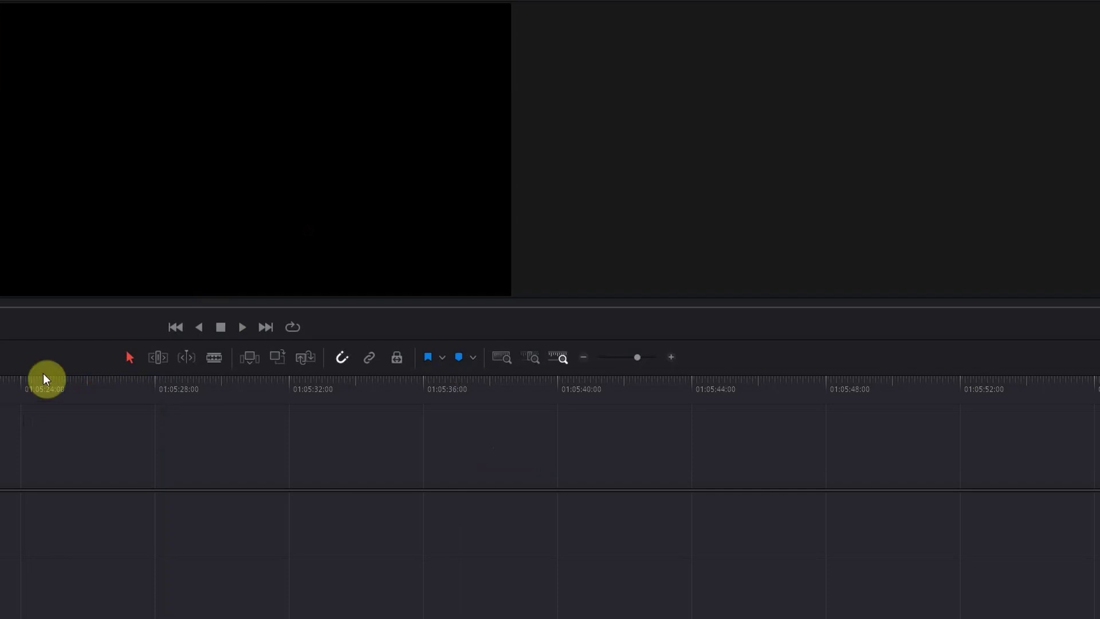
Insert the Mars clip Pexels Videos 4482.mp4 at the timeline start and play it back
click(24, 382)
key(ctrl+v)
click(16, 388)
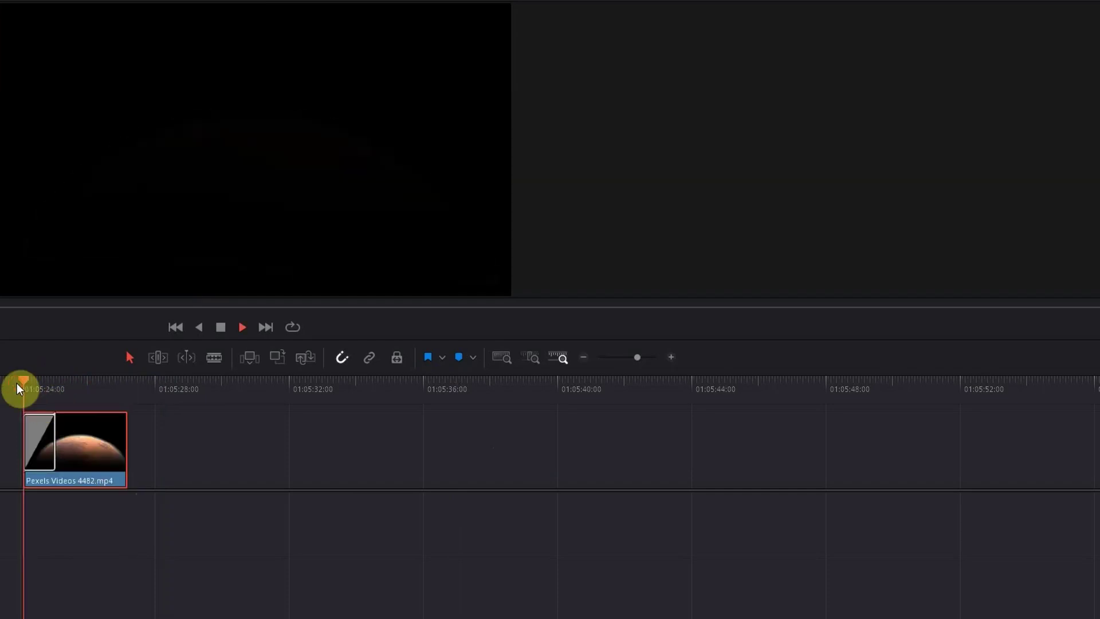
key(space)
Paste the two desert clips and the Hollywood hills clip after the Mars clip and preview them
key(ctrl+shift+a)
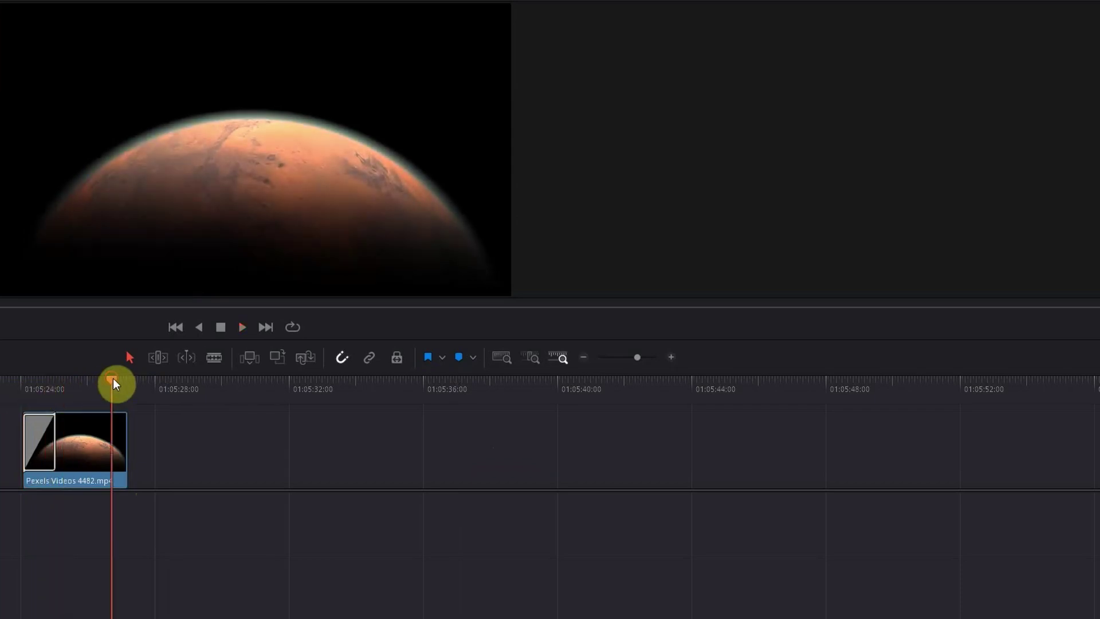
key(ctrl+v)
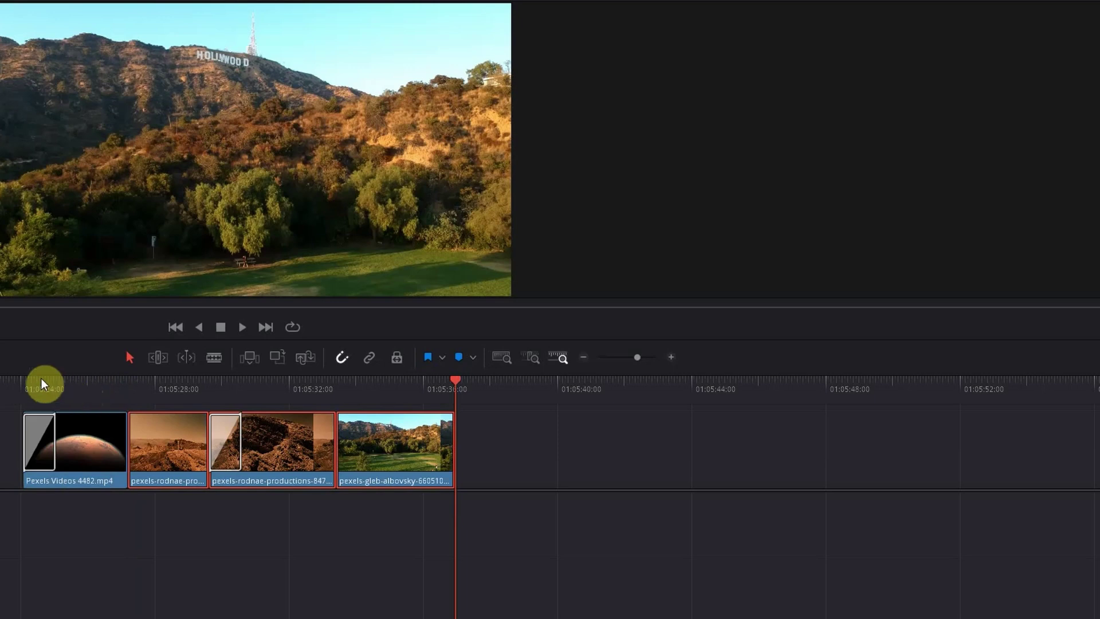
drag(41, 378, 383, 409)
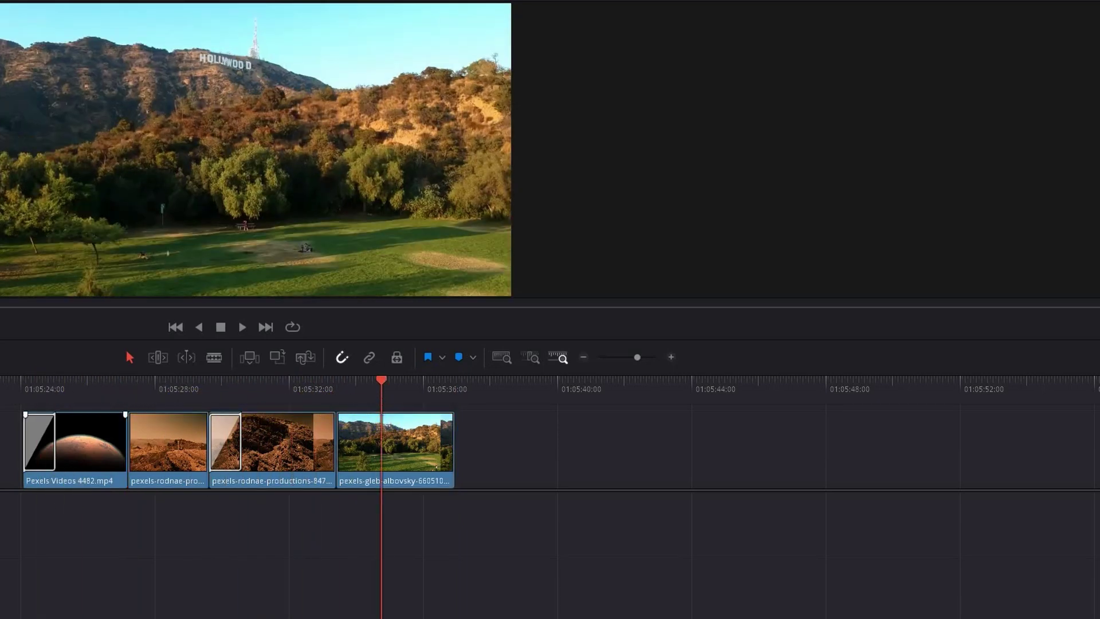
click(22, 383)
Paste the Demolition Runner music beneath the clips and play the edit from the start
key(ctrl+v)
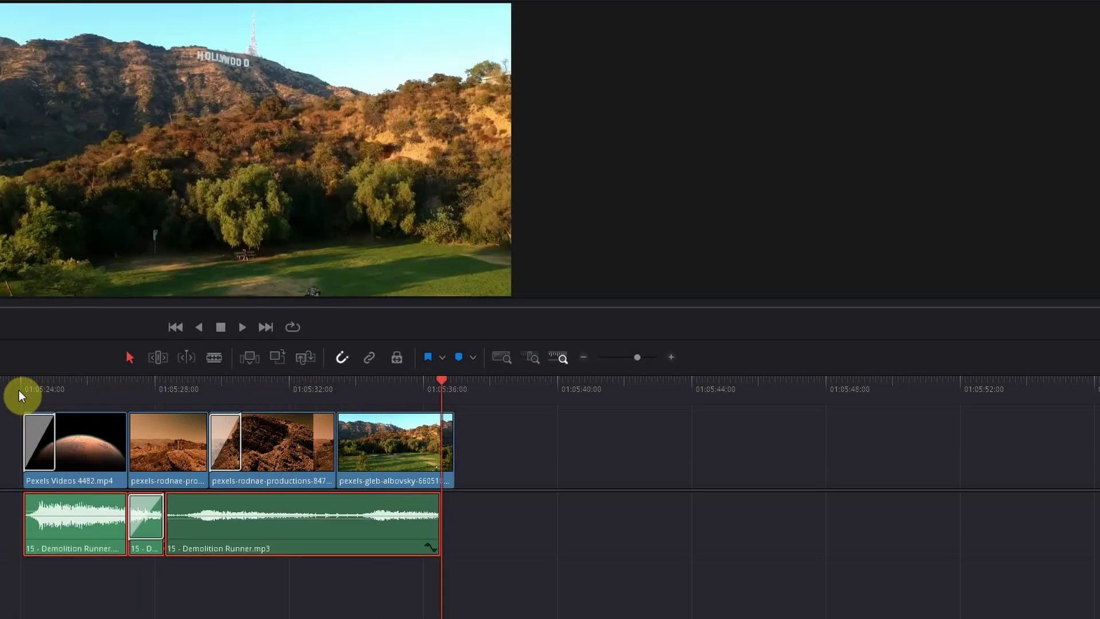
click(10, 390)
key(space)
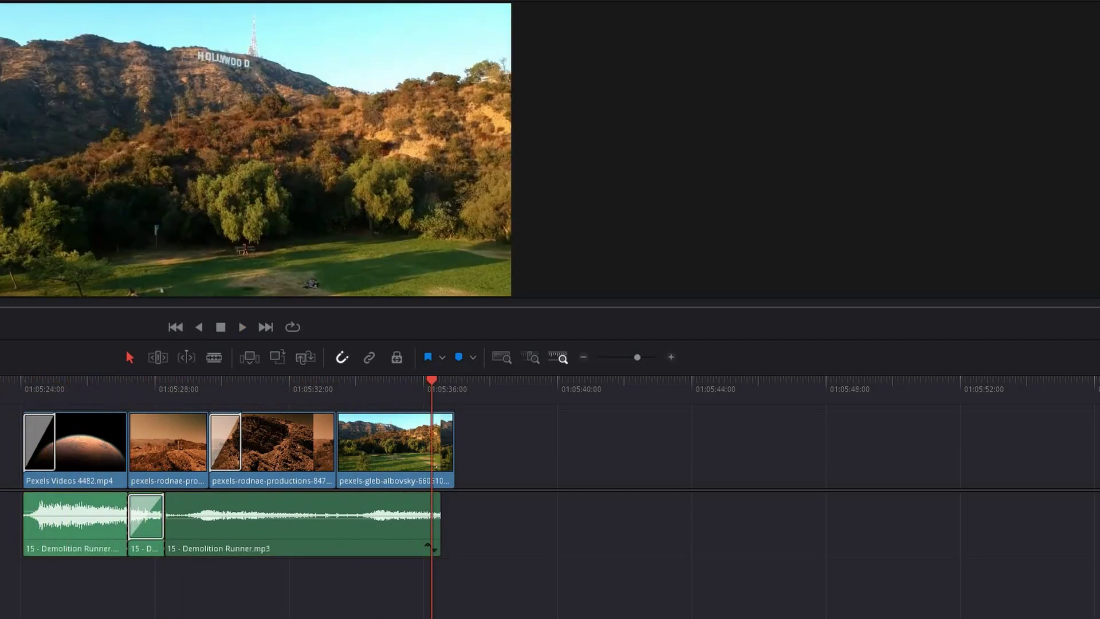
click(129, 390)
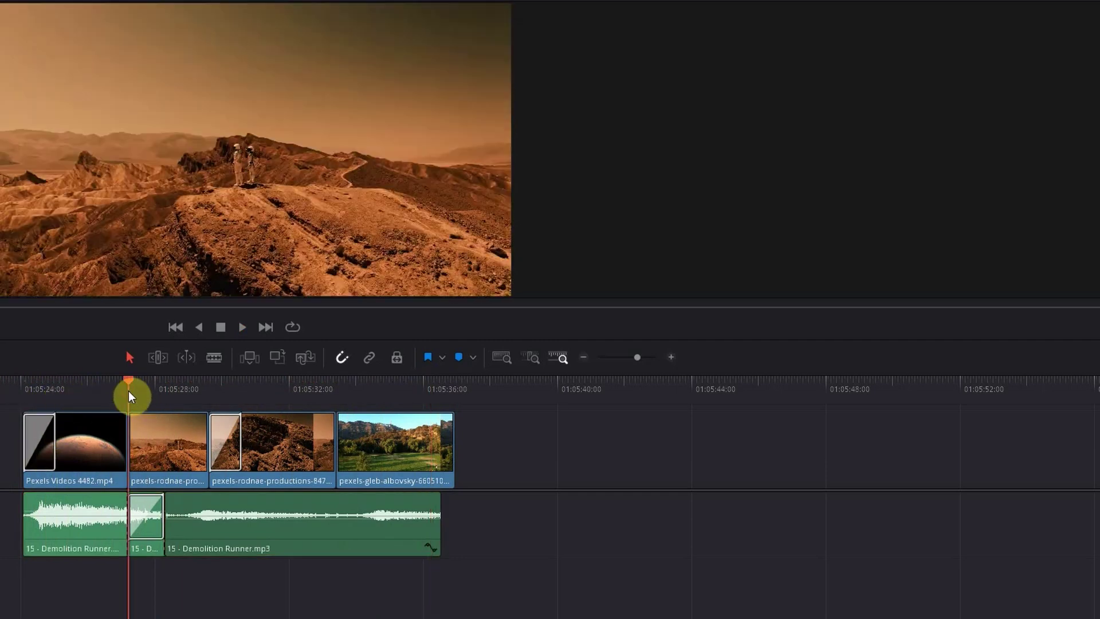
Insert Intro .mp3 under the second clip on a new audio track and play the edit
key(ctrl+v)
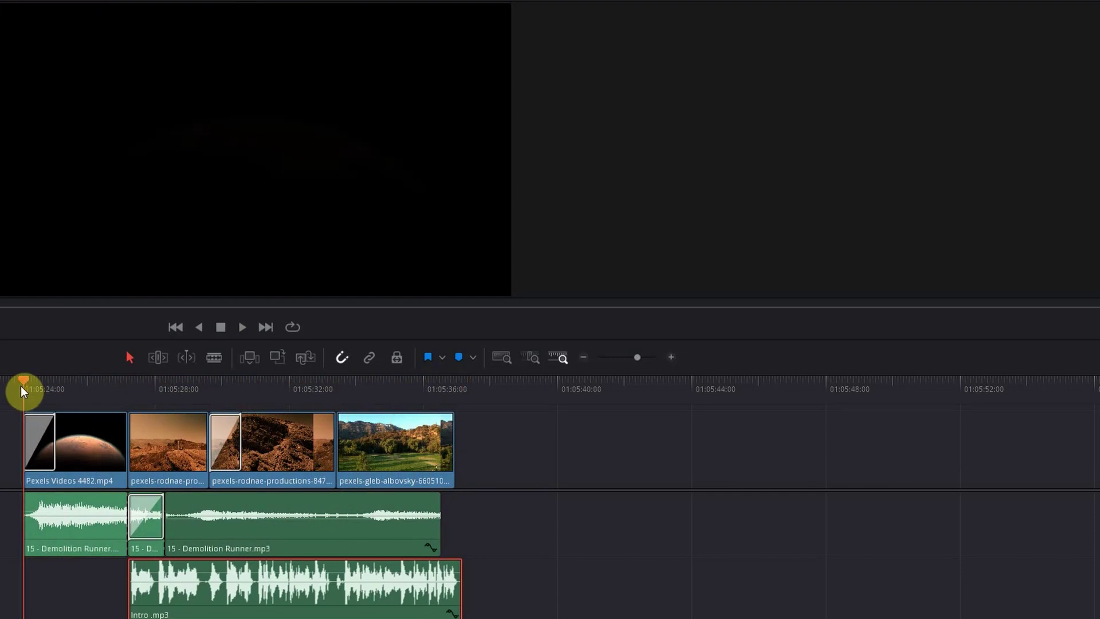
key(space)
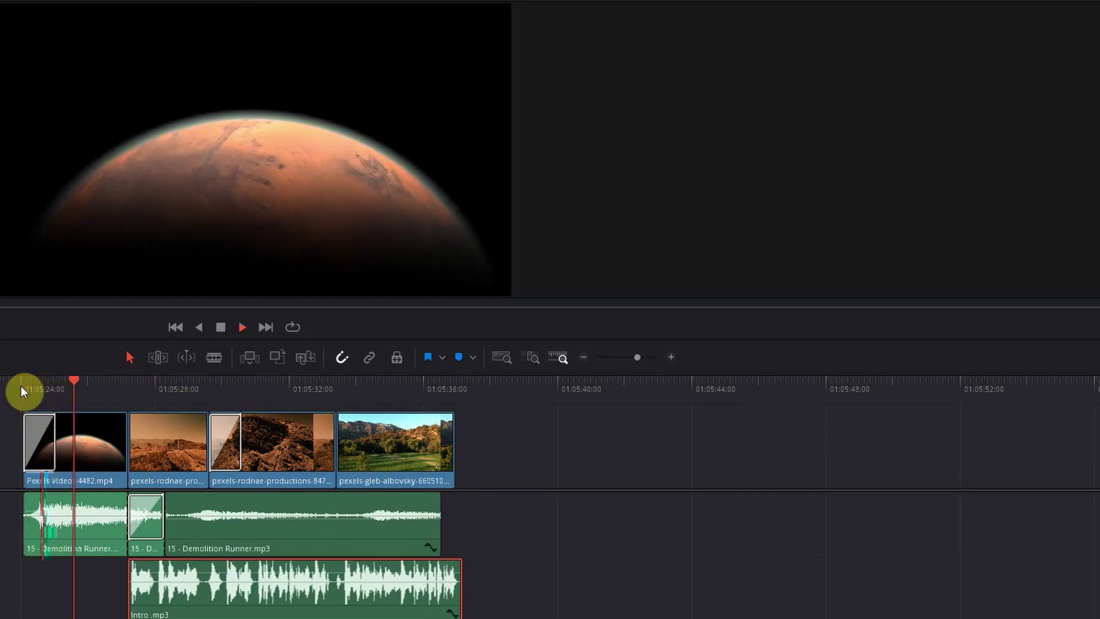